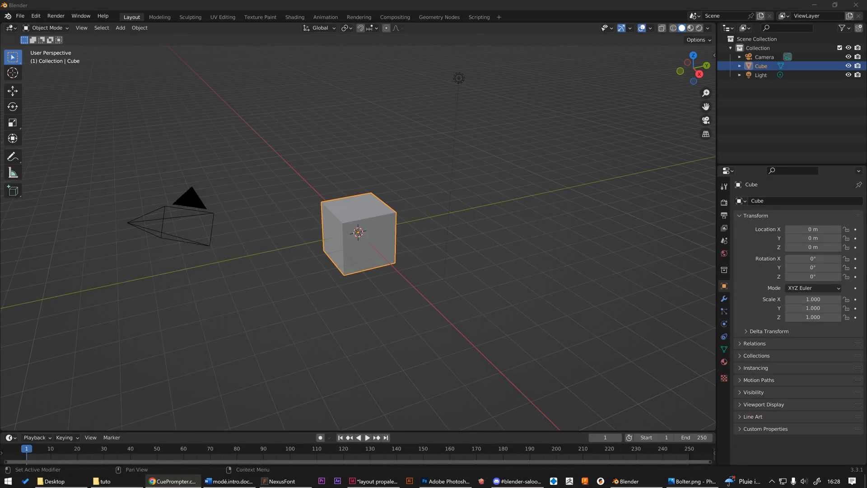
Step: Open the recent project file Bolter Low-poly.blend
left_click(20, 16)
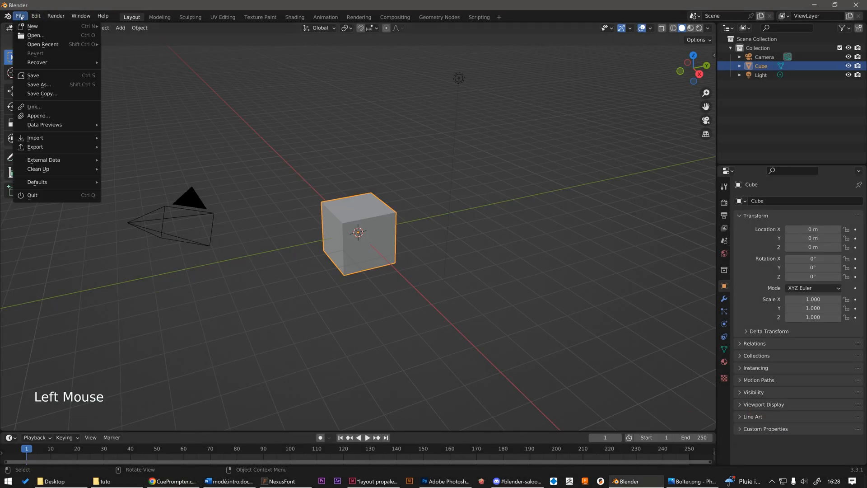
left_click(53, 37)
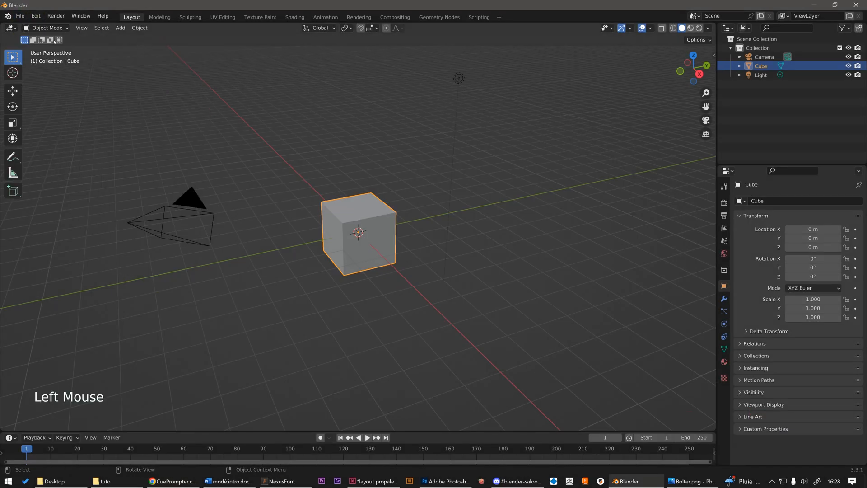
left_click(20, 15)
mouse_move(45, 44)
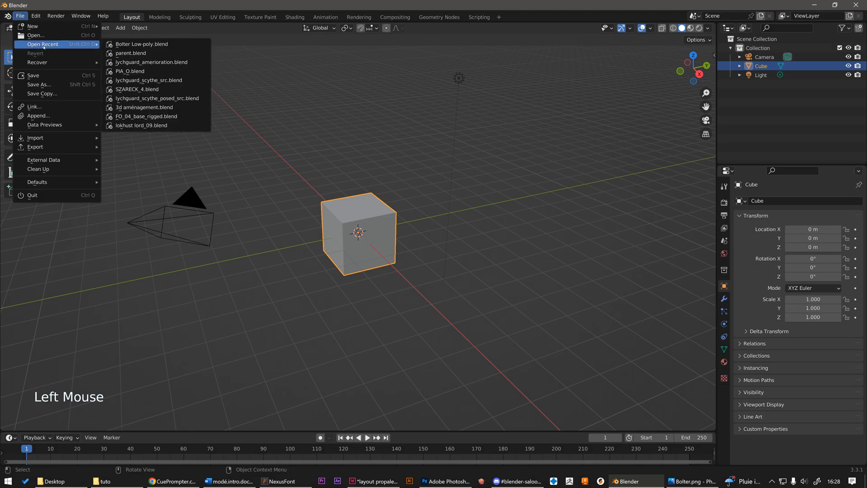
left_click(150, 44)
Step: Examine the low-poly bolter model as a whole in the front orthographic view
scroll(276, 244, "down", 4)
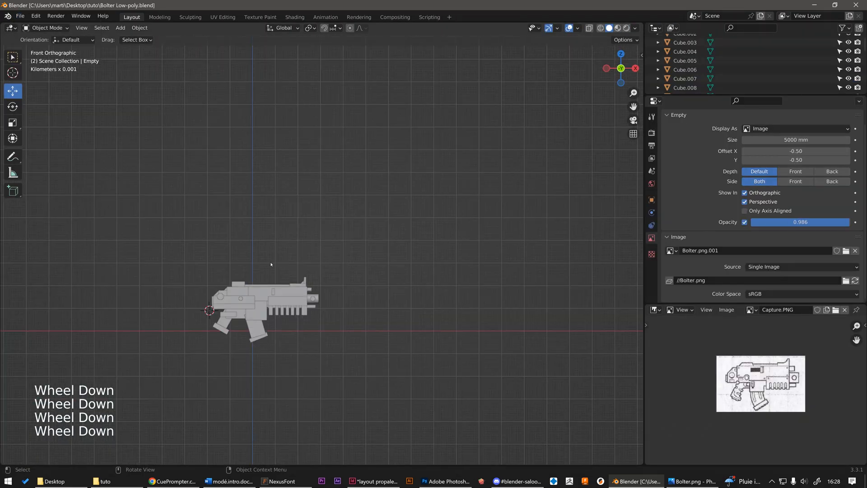
scroll(250, 335, "up", 1)
scroll(225, 376, "up", 1)
scroll(249, 298, "up", 1)
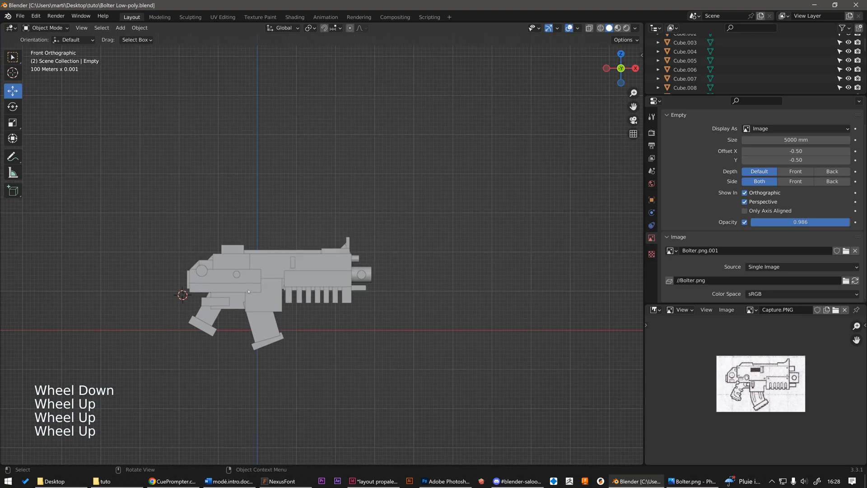
scroll(238, 294, "up", 1)
middle_click_drag(238, 294, 328, 280, "shift")
scroll(328, 280, "up", 1)
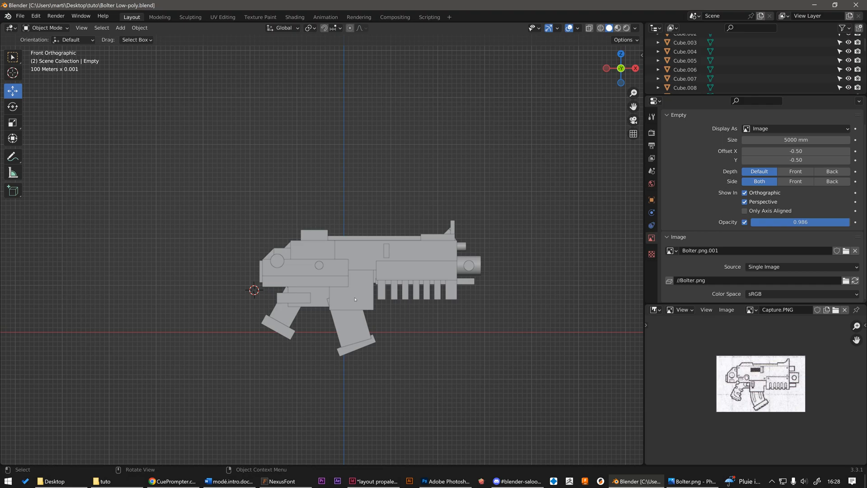
scroll(403, 289, "up", 2)
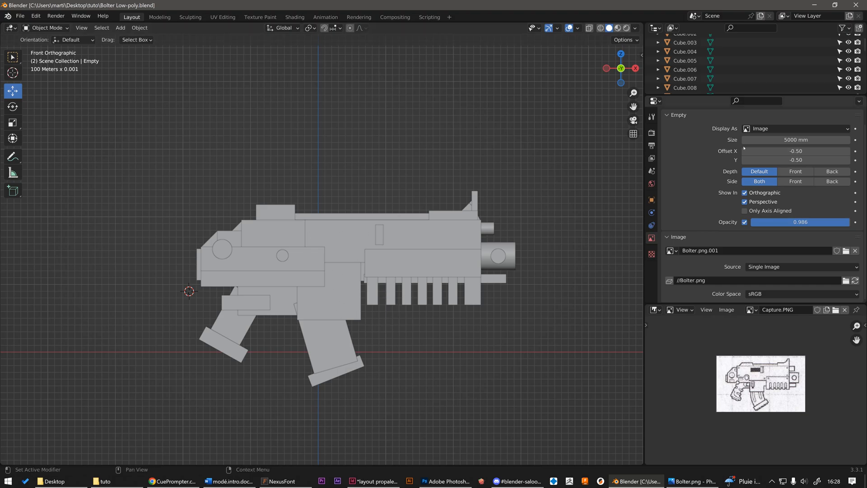
Step: Enlarge the outliner to reach the Empty entry at the end of the list, and magnify the Capture.PNG reference
scroll(732, 68, "down", 4)
left_click_drag(732, 94, 732, 161)
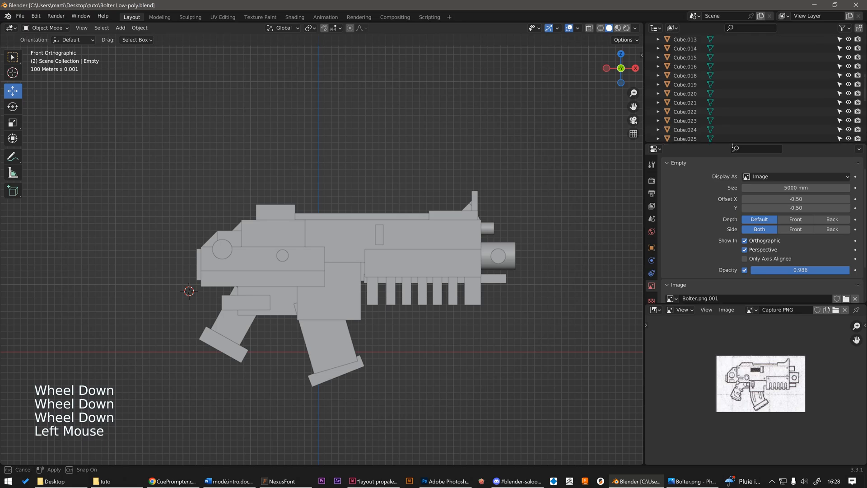
scroll(728, 128, "down", 4)
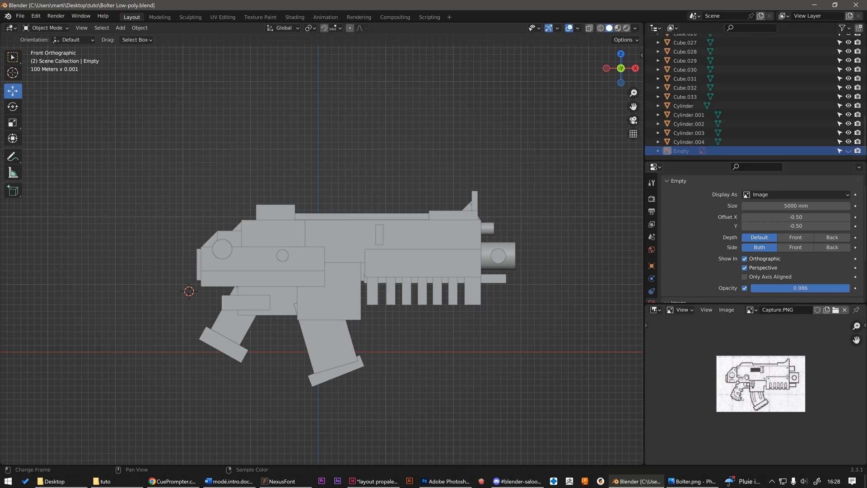
scroll(757, 347, "up", 3)
middle_click_drag(784, 348, 772, 368)
scroll(771, 367, "down", 2)
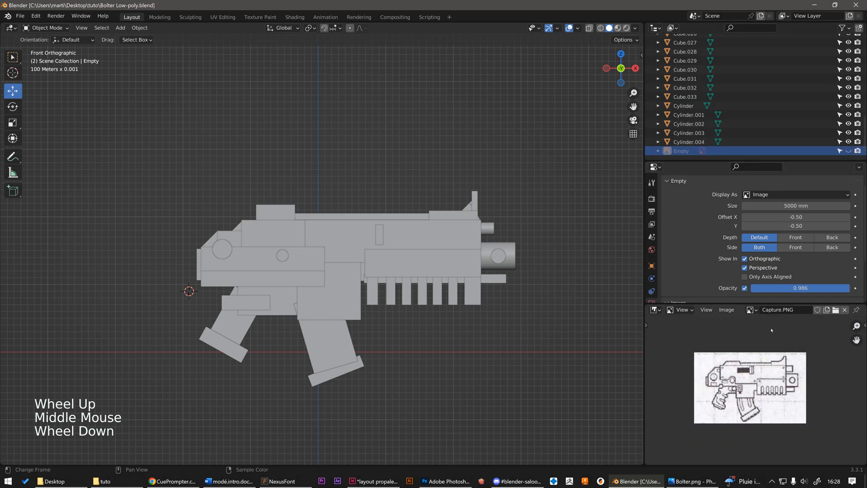
Step: Make the Empty reference image visible and compare it with the bolter model from several angles
left_click(849, 151)
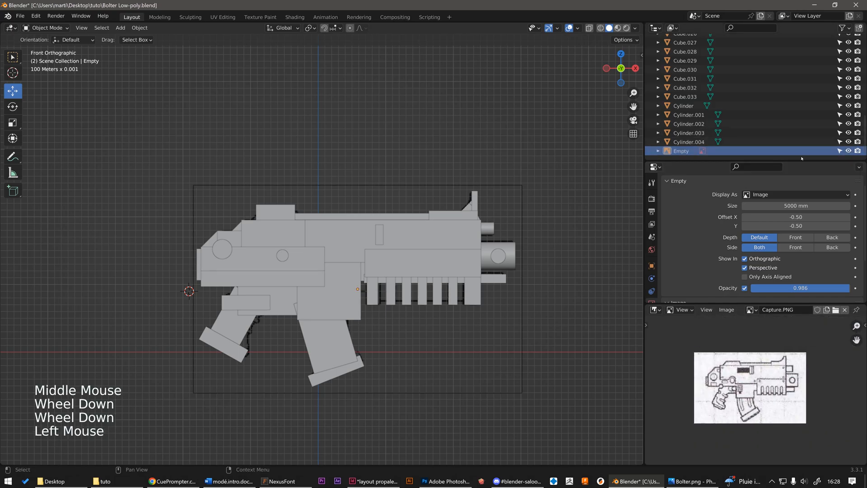
middle_click_drag(234, 165, 317, 174)
left_click(352, 201)
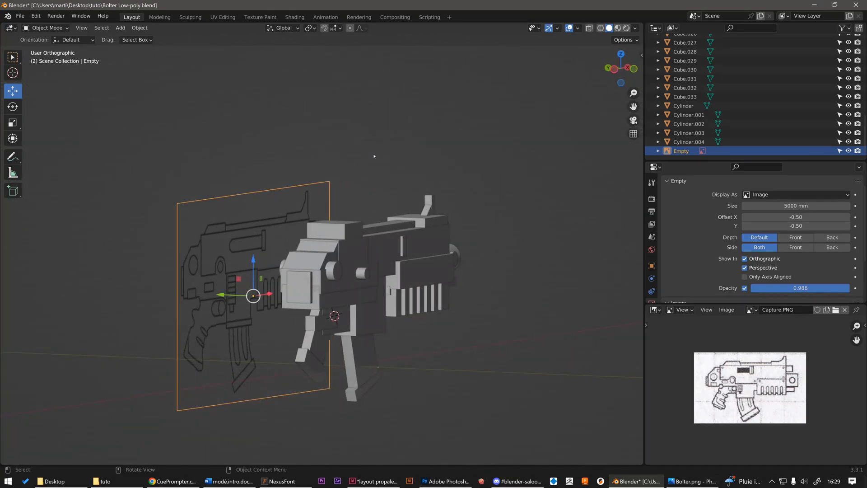
left_click(361, 173)
middle_click_drag(361, 174, 284, 195)
scroll(311, 206, "down", 1)
scroll(284, 192, "up", 2)
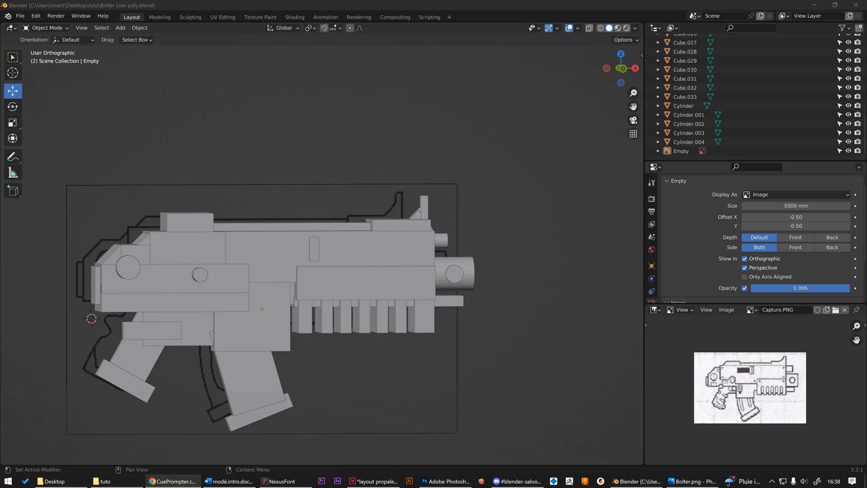
middle_click_drag(343, 172, 398, 176)
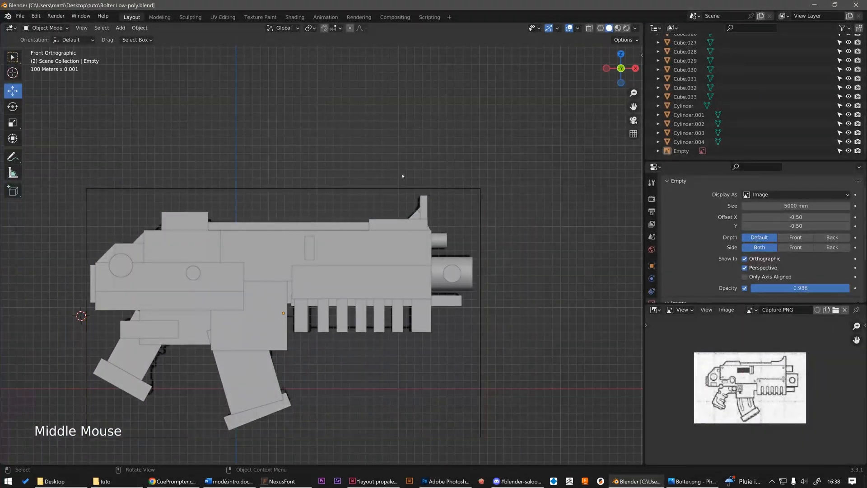
Step: Hide the Empty reference image behind the bolter
left_click(848, 150)
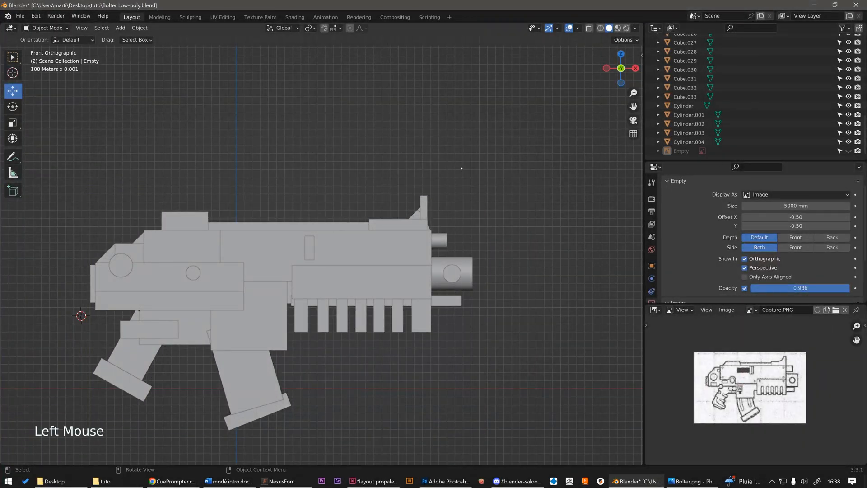
scroll(447, 178, "down", 3)
scroll(450, 203, "up", 2)
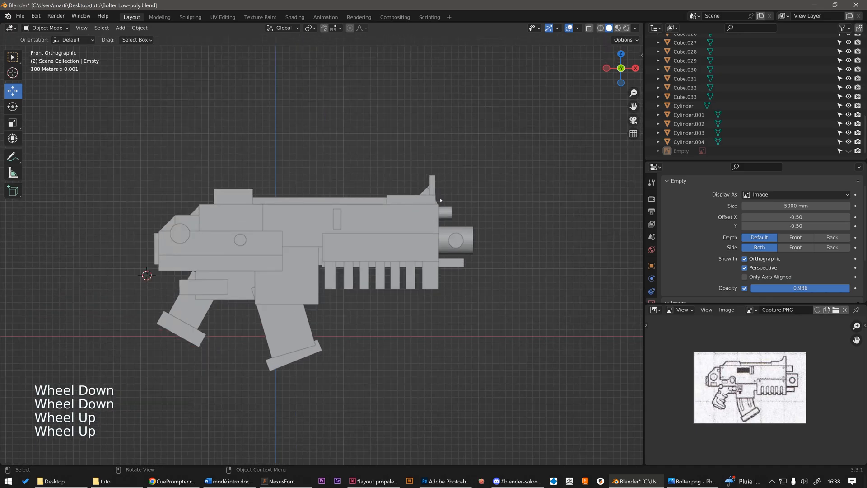
Step: Hide the small cylinder filling the side hole of the barrel, and select the barrel cylinder
scroll(462, 237, "up", 2)
left_click(462, 237)
middle_click_drag(462, 238, 473, 227)
key("h")
scroll(473, 226, "down", 3)
left_click(456, 232)
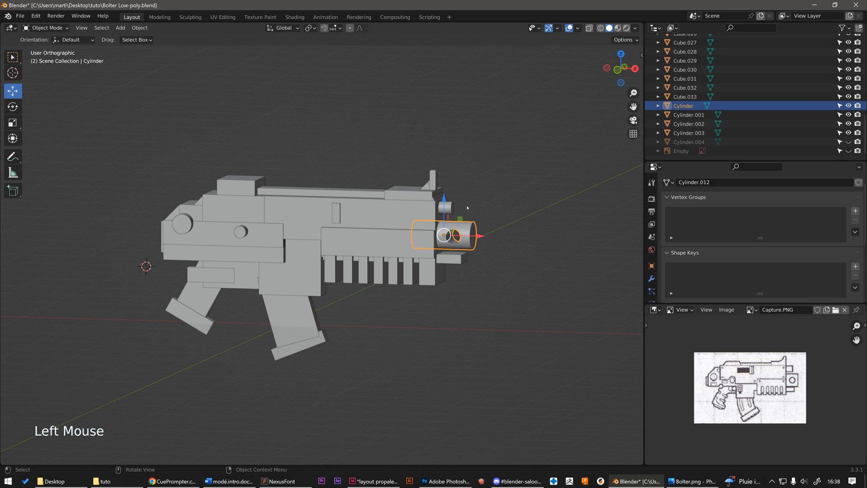
scroll(448, 201, "up", 1)
scroll(485, 211, "down", 3)
middle_click_drag(485, 211, 293, 204)
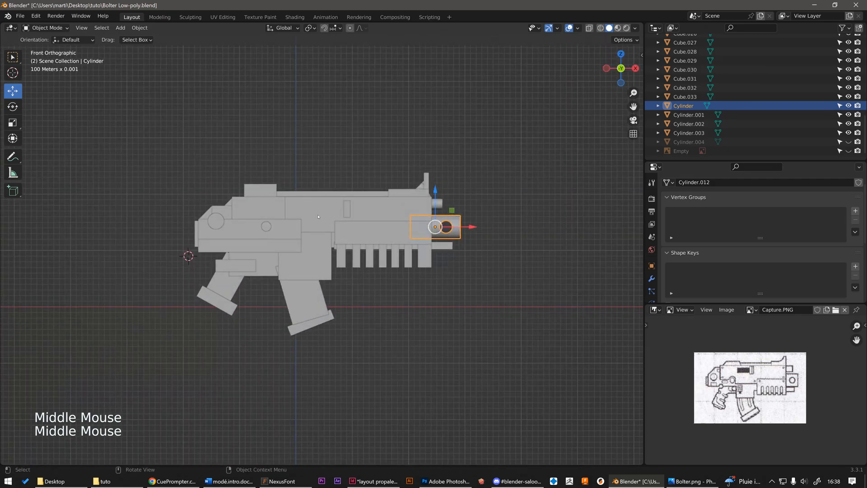
Step: Select the block on top of the bolter's rear body and magnify the matching part in the Capture.PNG reference
left_click(263, 199)
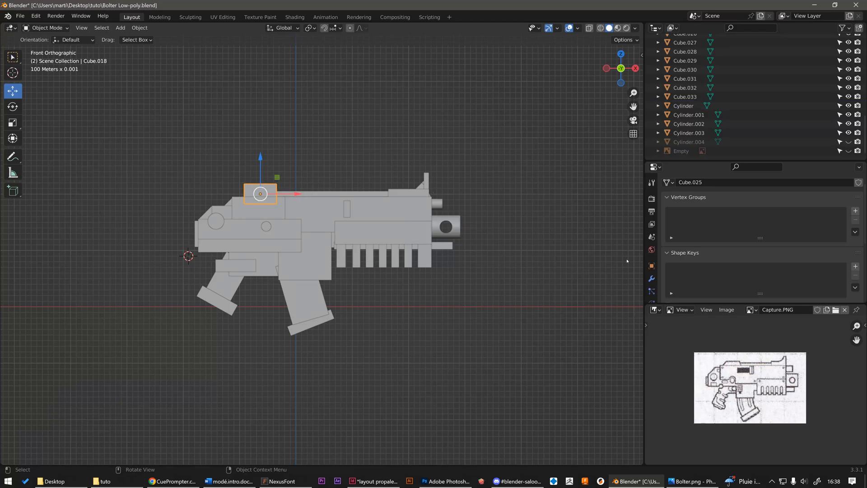
scroll(723, 380, "up", 3)
middle_click_drag(722, 355, 710, 381)
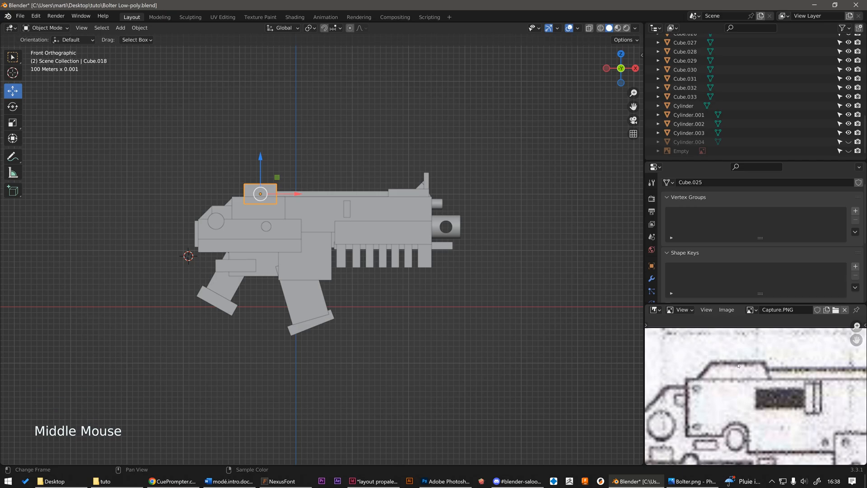
scroll(220, 207, "up", 2)
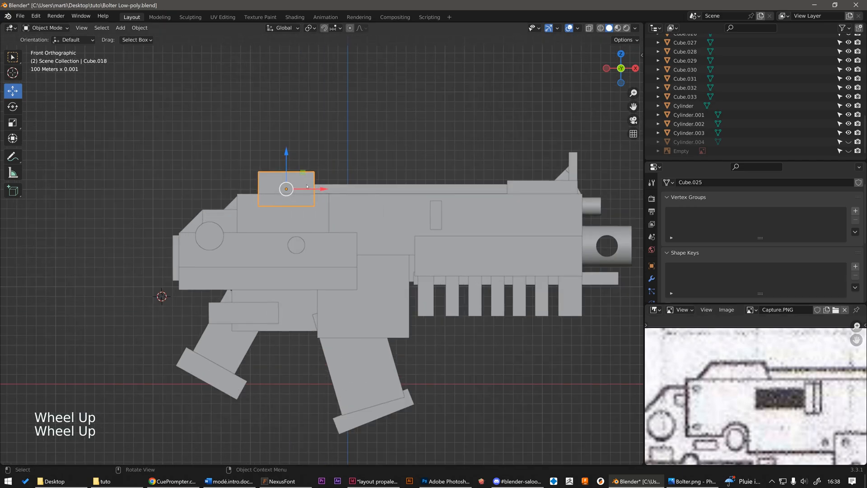
scroll(297, 204, "down", 2)
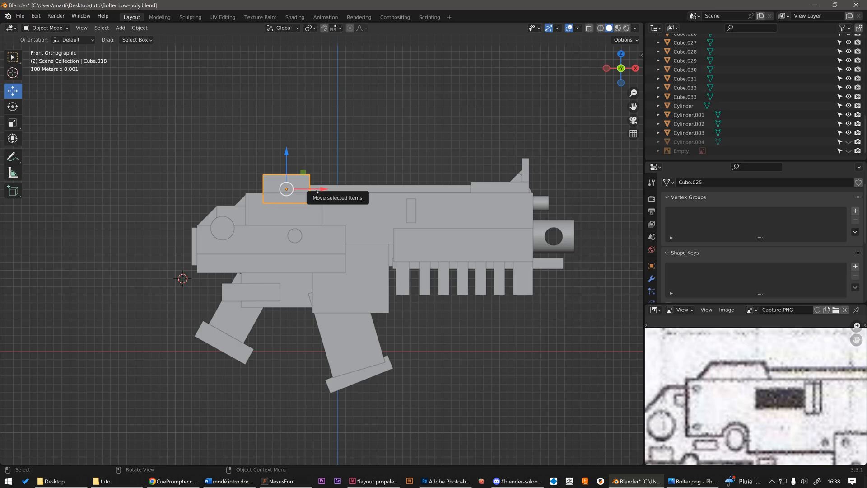
scroll(283, 186, "down", 2)
scroll(305, 212, "up", 1)
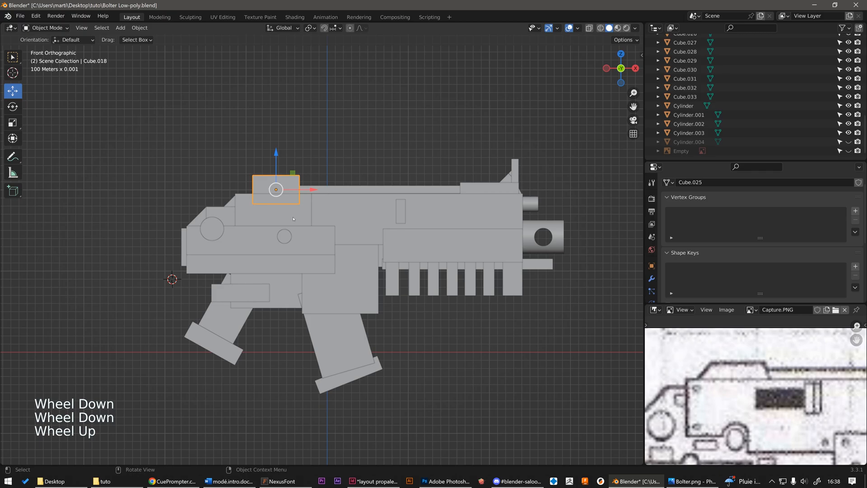
scroll(293, 218, "down", 1)
key("s")
key("z")
key("x")
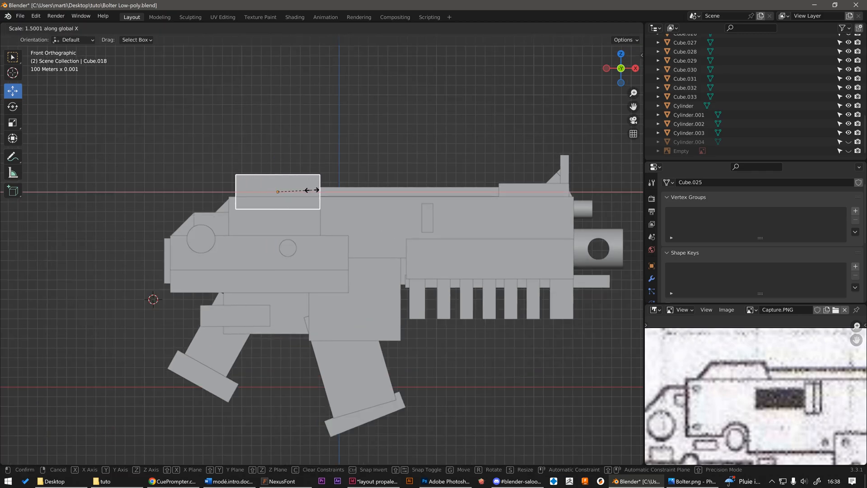
left_click(290, 188)
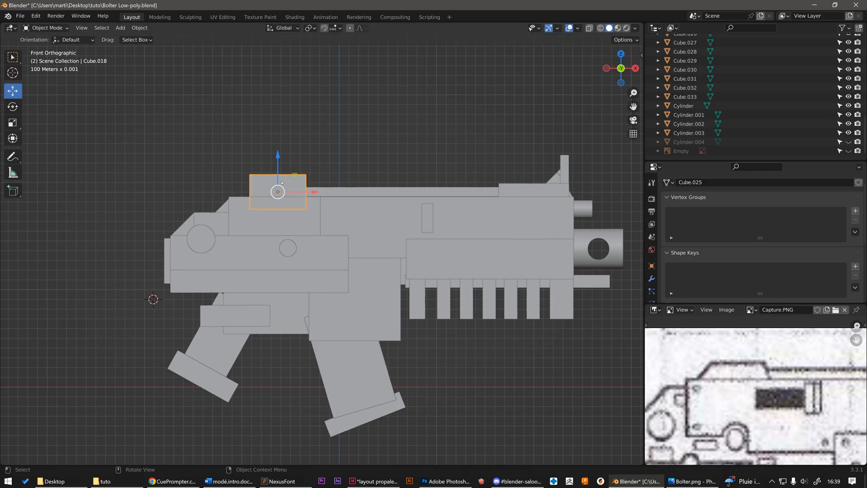
scroll(301, 193, "up", 1)
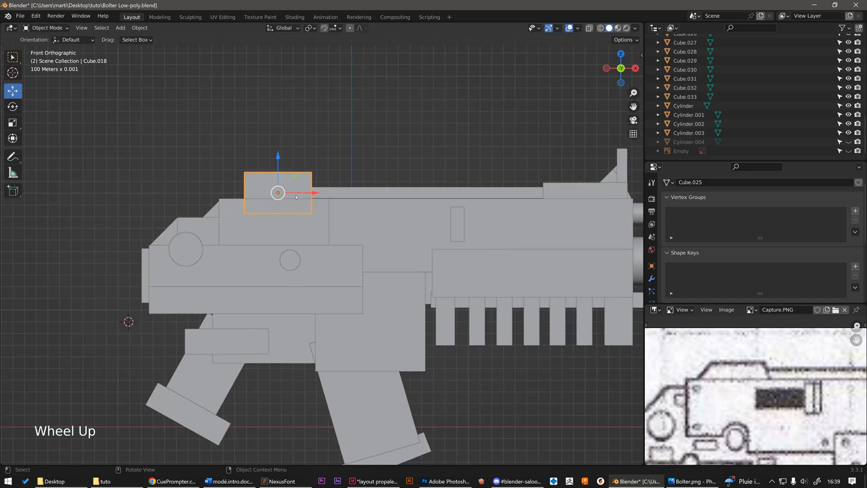
scroll(297, 198, "up", 1)
middle_click_drag(297, 198, 301, 165)
scroll(296, 166, "down", 2)
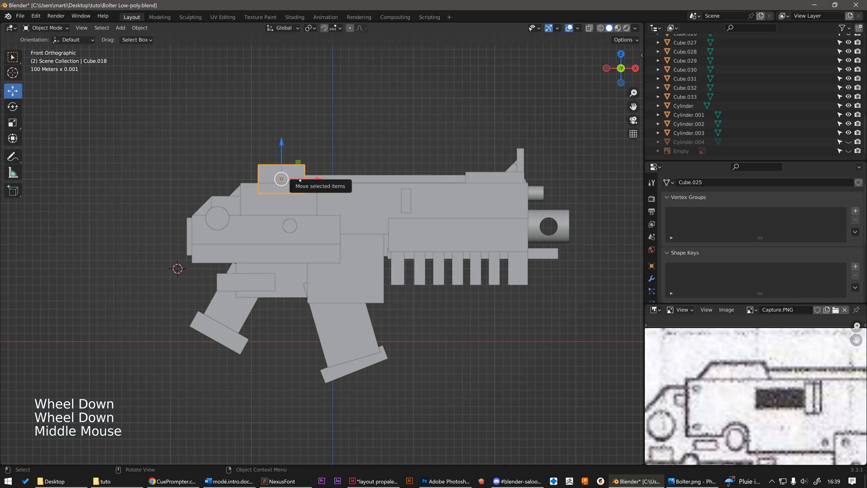
scroll(325, 187, "up", 2)
Step: Enlarge the properties editor and display the top block's object properties with its transform values
left_click_drag(698, 303, 688, 429)
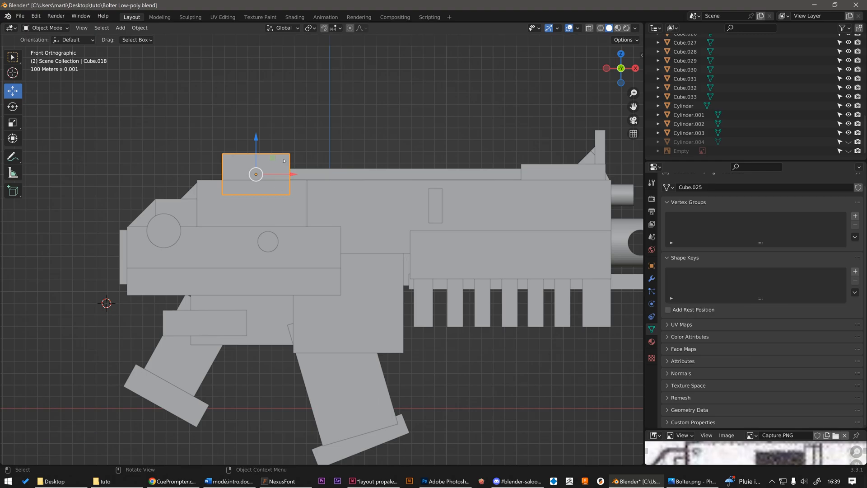
left_click(651, 266)
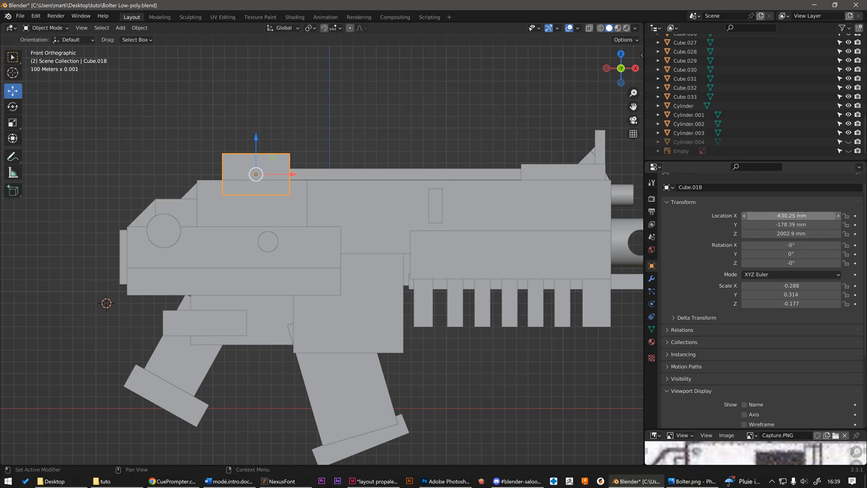
mouse_move(792, 216)
left_mouse_down()
mouse_move(747, 215)
mouse_move(816, 215)
mouse_move(752, 216)
mouse_move(815, 215)
mouse_move(782, 215)
mouse_move(792, 216)
left_mouse_up()
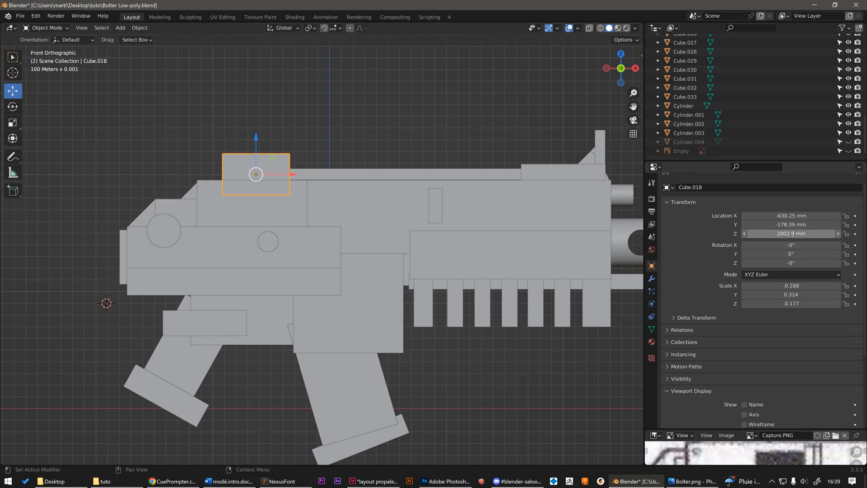
mouse_move(790, 245)
left_mouse_down()
mouse_move(773, 245)
mouse_move(790, 245)
left_mouse_up()
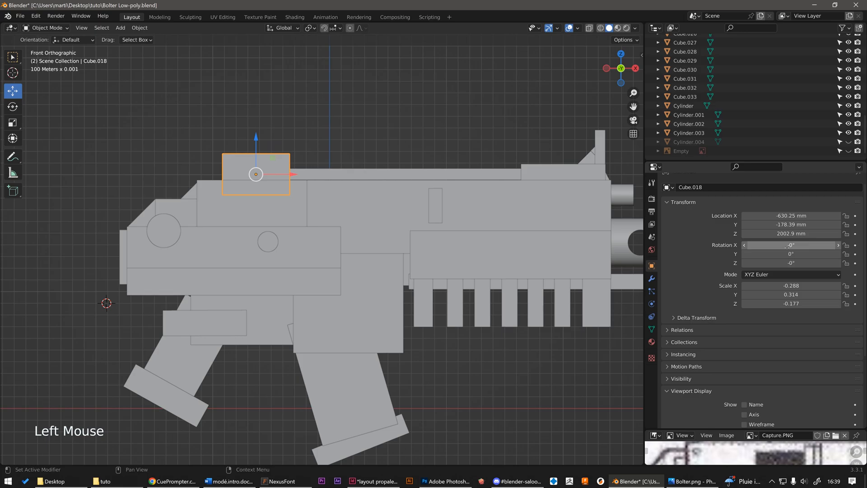
Step: Expand the top block's Relations settings and look through the remaining object property sections
left_click(681, 330)
scroll(755, 312, "down", 2)
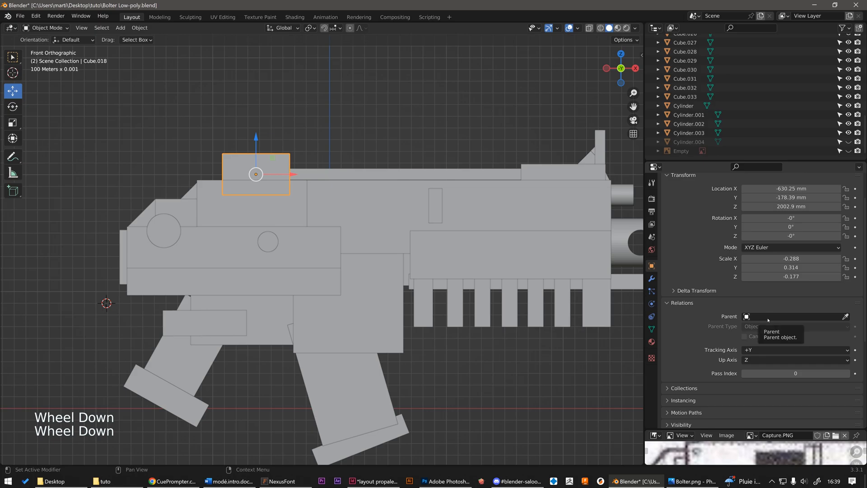
scroll(687, 407, "down", 1)
scroll(688, 400, "down", 1)
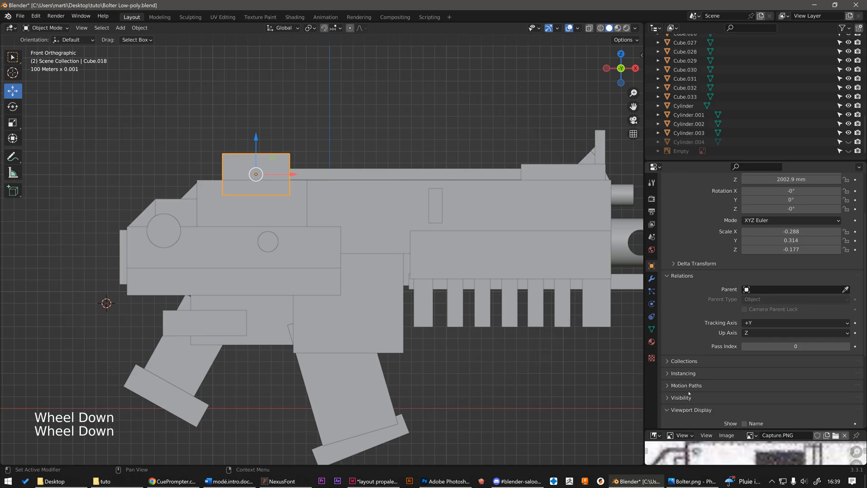
scroll(712, 382, "down", 1)
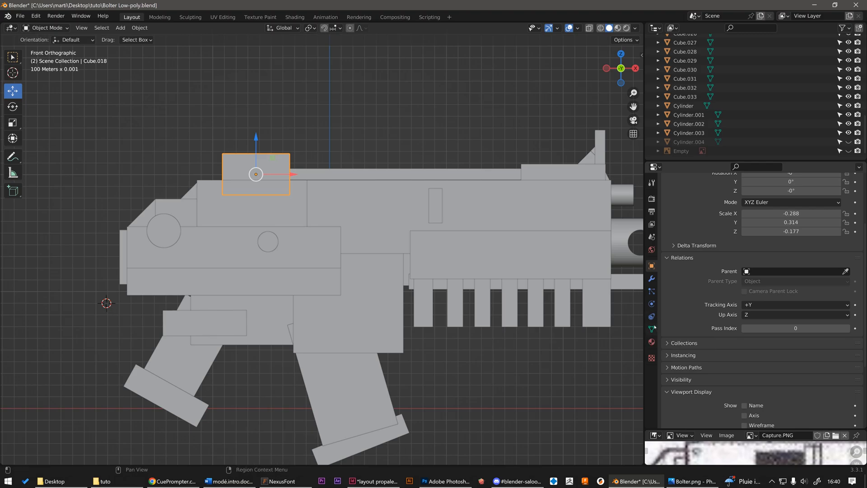
scroll(696, 298, "down", 2)
scroll(718, 278, "up", 5)
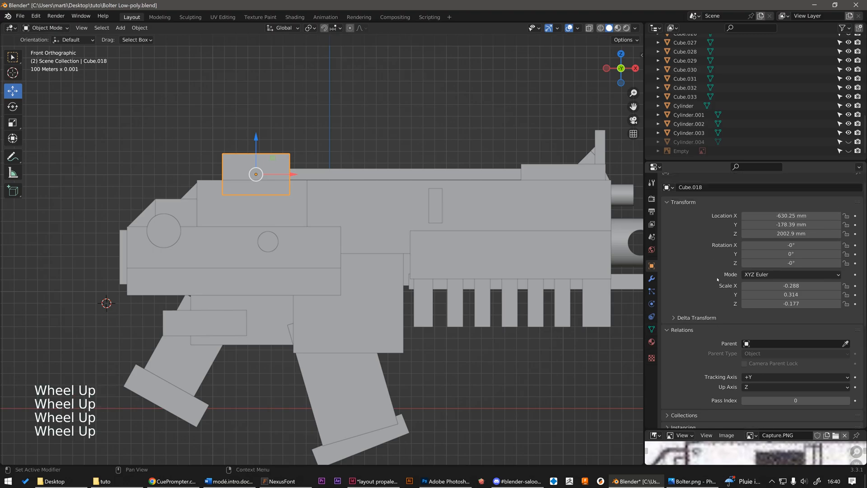
Step: Show the top block's mesh data properties and look through their sections
scroll(679, 217, "up", 1)
left_click(652, 329)
scroll(734, 309, "down", 2)
scroll(734, 309, "up", 2)
scroll(733, 309, "down", 3)
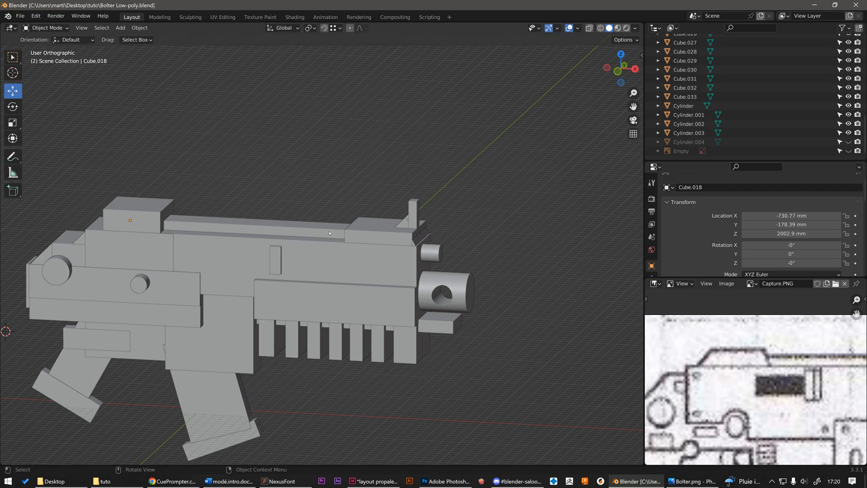
Step: Select the block on top of the bolter's rear body
left_click(149, 202)
left_click(170, 224)
left_click(179, 241)
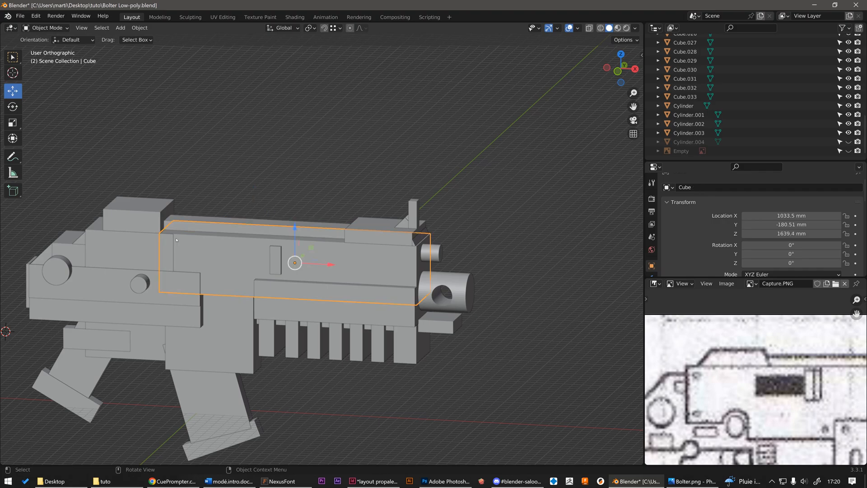
left_click(133, 212)
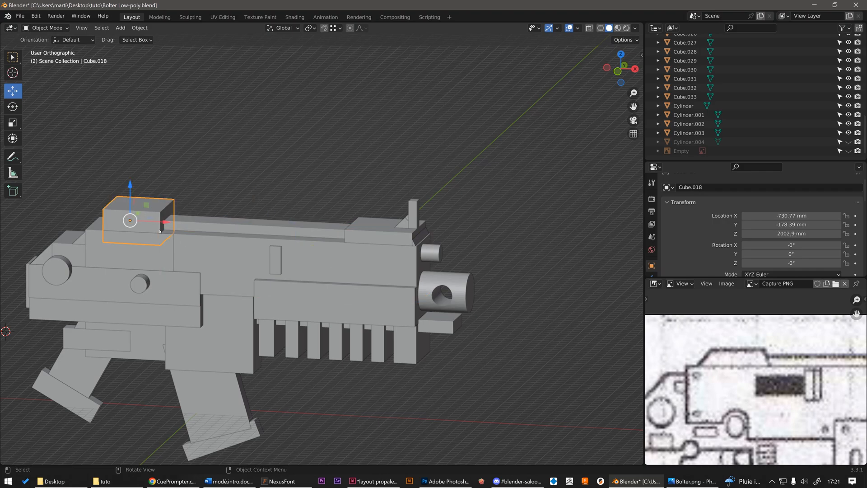
Step: Enlarge the properties editor to show the full transform values and try moving the top block along the X axis
left_click_drag(689, 275, 690, 405)
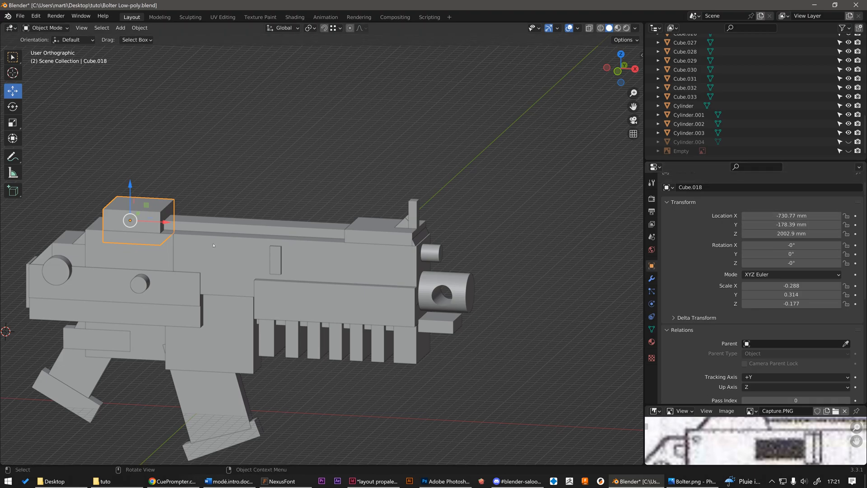
left_click_drag(162, 219, 249, 197)
right_click(248, 197)
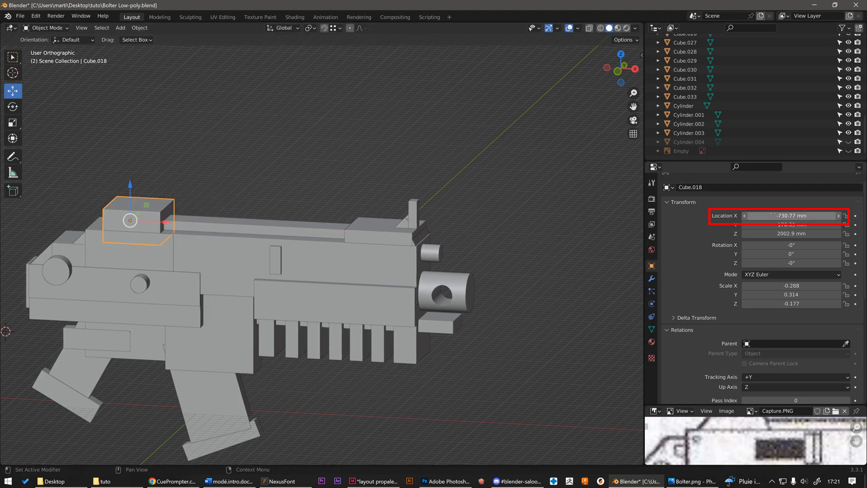
Step: Enter Edit Mode on the top block and deselect its geometry
left_click(44, 27)
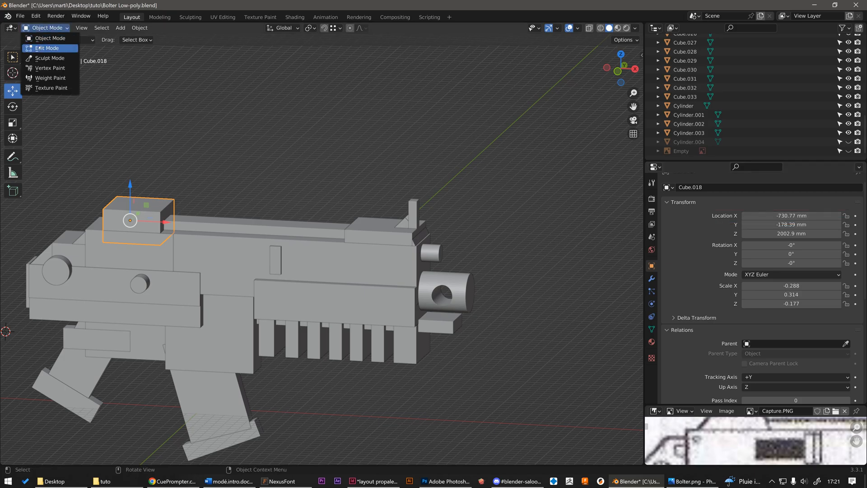
left_click(40, 49)
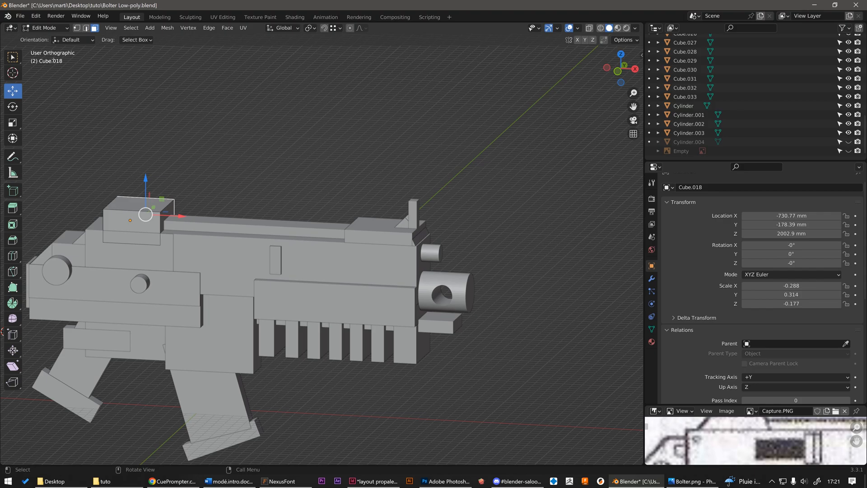
left_click(218, 213)
scroll(266, 205, "down", 1)
middle_click_drag(189, 183, 303, 188, "shift")
scroll(285, 220, "up", 1)
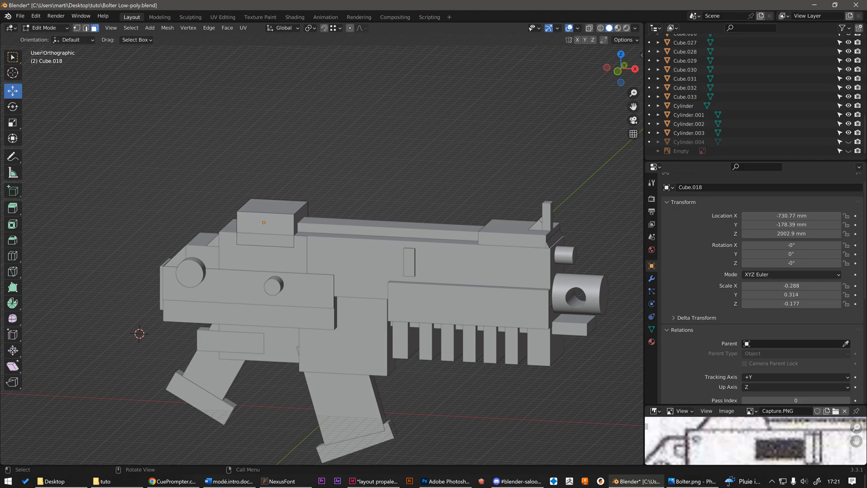
Step: Toggle the top block between Edit Mode and Object Mode, finishing in Object Mode with nothing selected
left_click(44, 28)
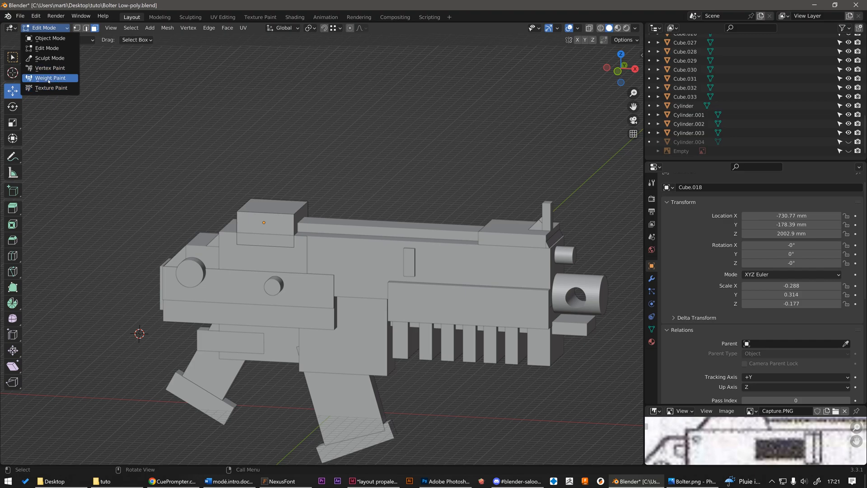
left_click(48, 50)
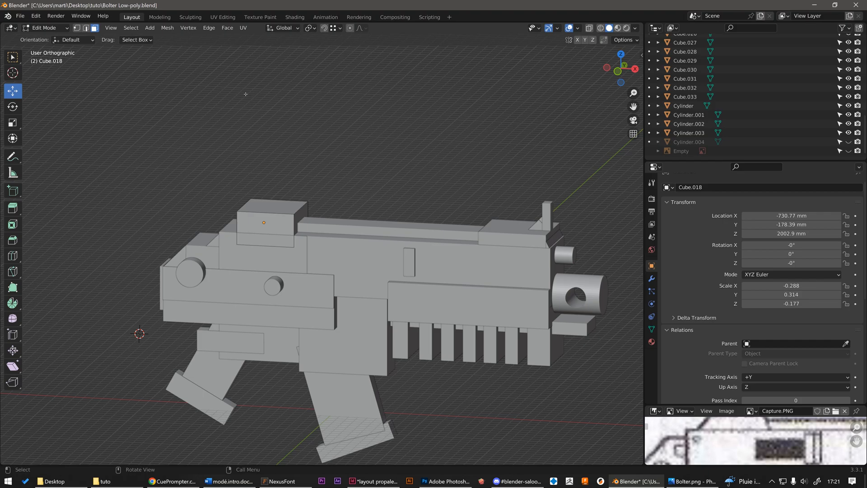
key("Tab")
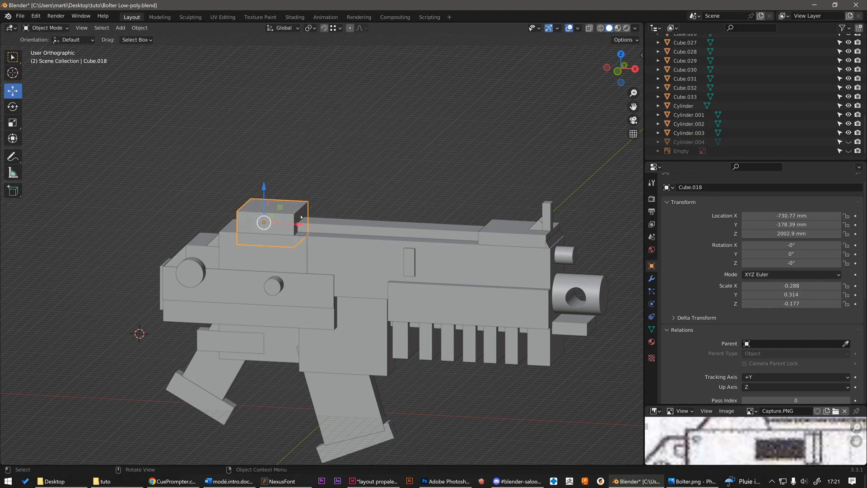
key("Tab")
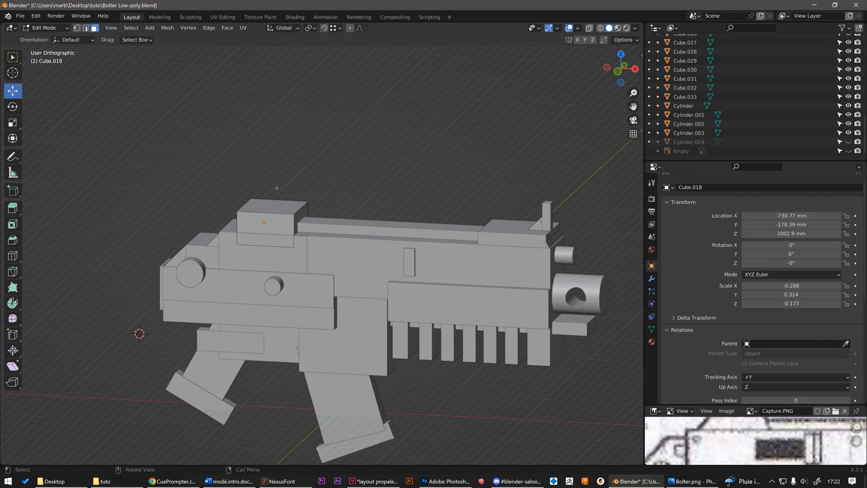
key("Tab")
scroll(280, 179, "down", 2)
middle_click_drag(318, 168, 306, 175)
left_click(280, 188)
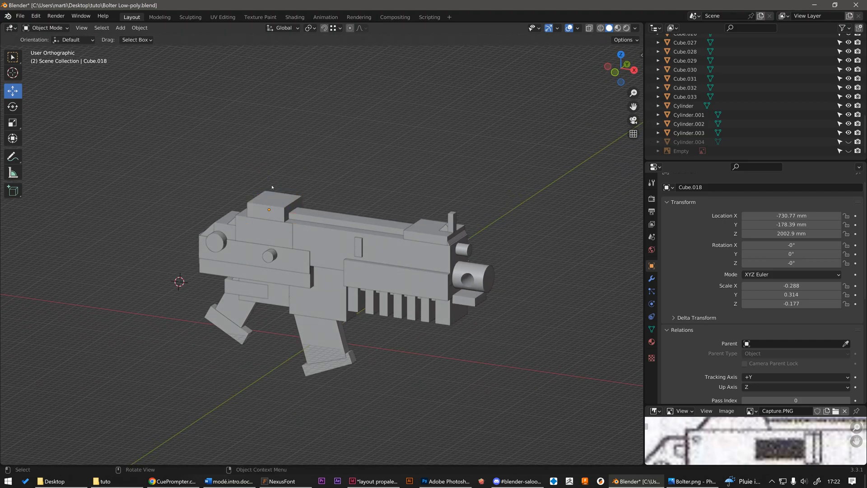
Step: Select the top block on the rear body, enter Edit Mode and return to Object Mode
scroll(279, 188, "up", 1)
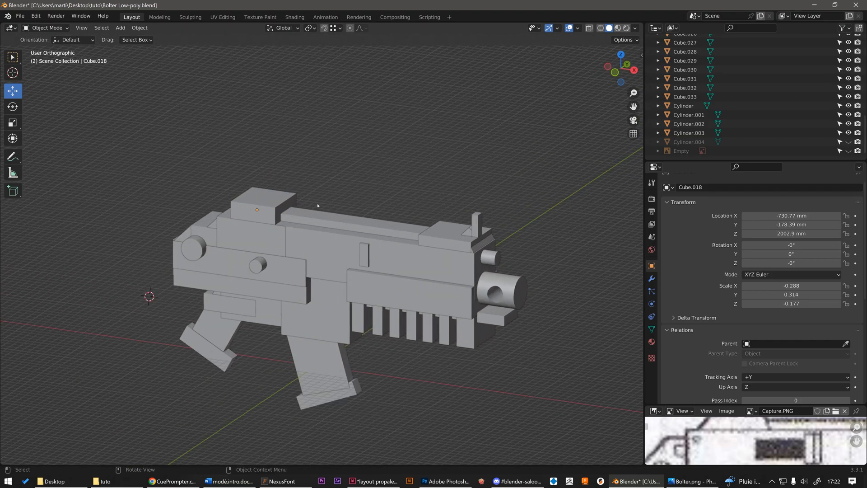
scroll(277, 191, "up", 2)
scroll(247, 196, "up", 5)
left_click(245, 194)
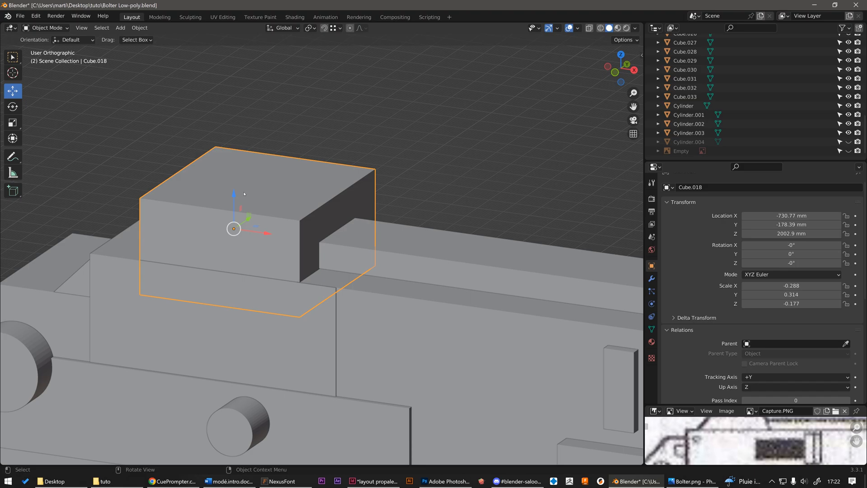
key("Tab")
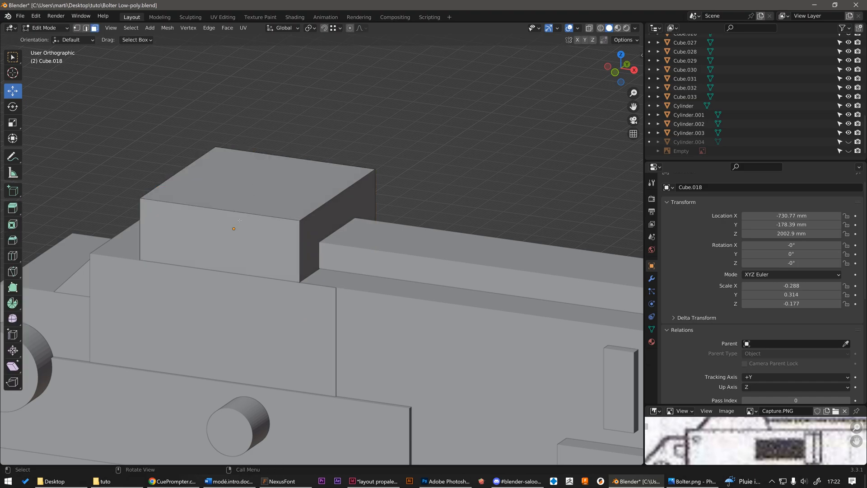
scroll(206, 175, "down", 2)
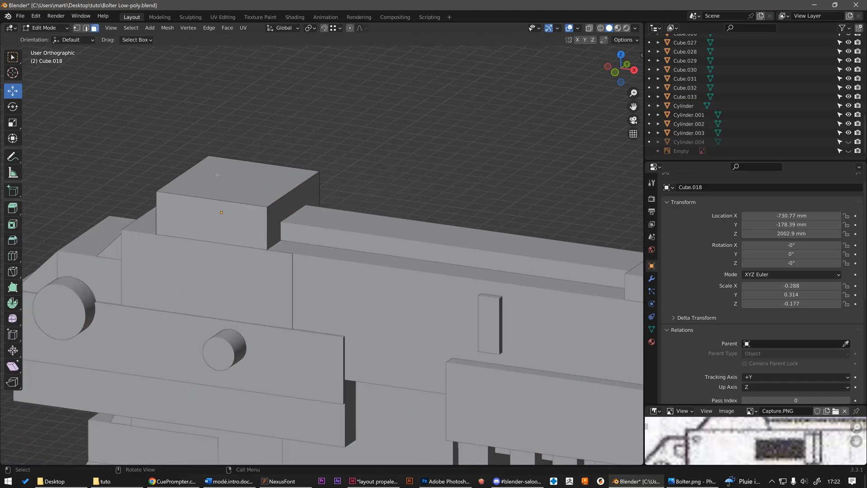
scroll(218, 175, "up", 1)
key("Tab")
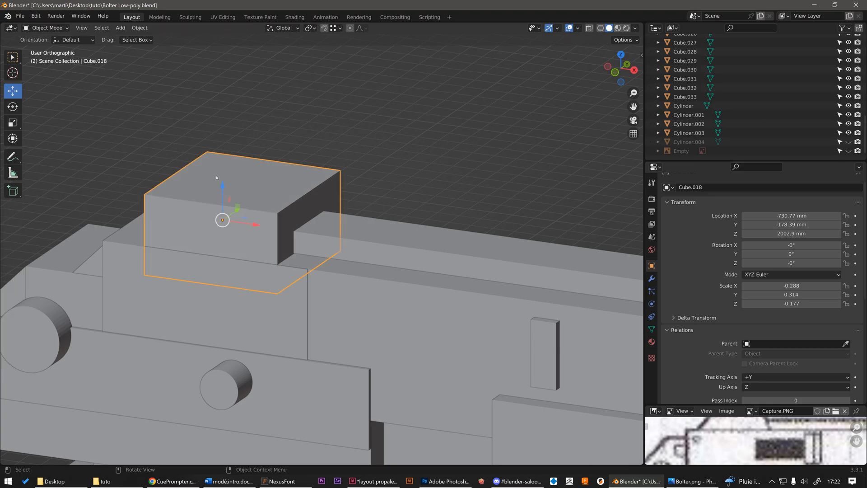
scroll(217, 178, "down", 5)
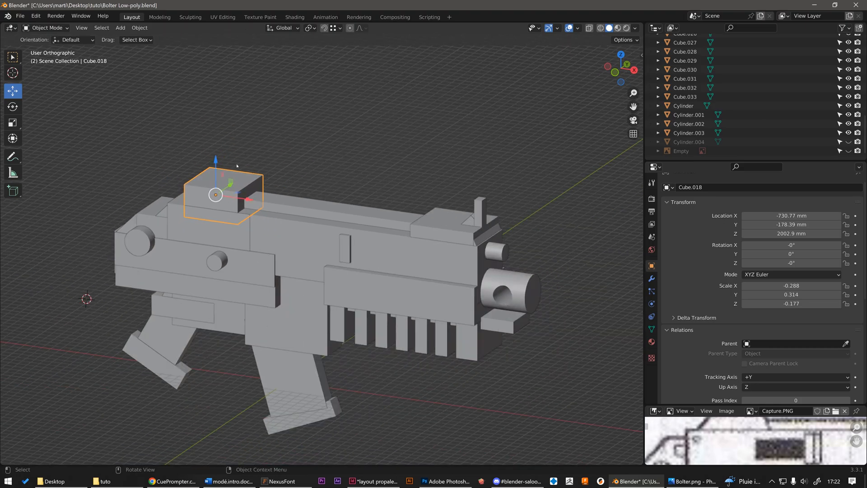
Step: Select the flat block under the front sight, enter its Edit Mode and return to Object Mode
scroll(454, 231, "up", 5)
left_click(433, 202)
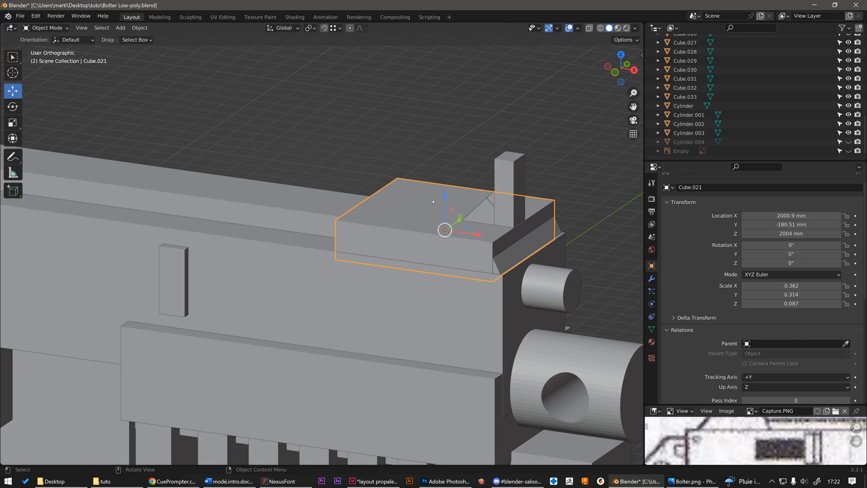
key("Tab")
scroll(434, 201, "down", 1)
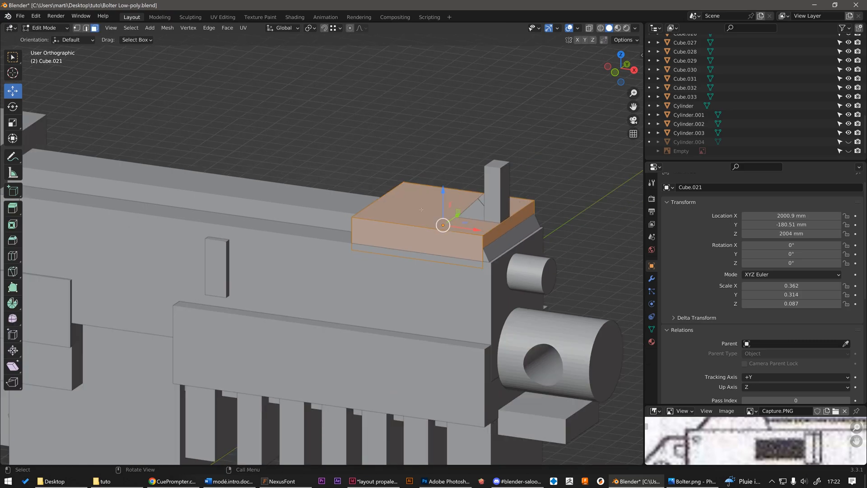
key("Tab")
scroll(432, 156, "down", 5)
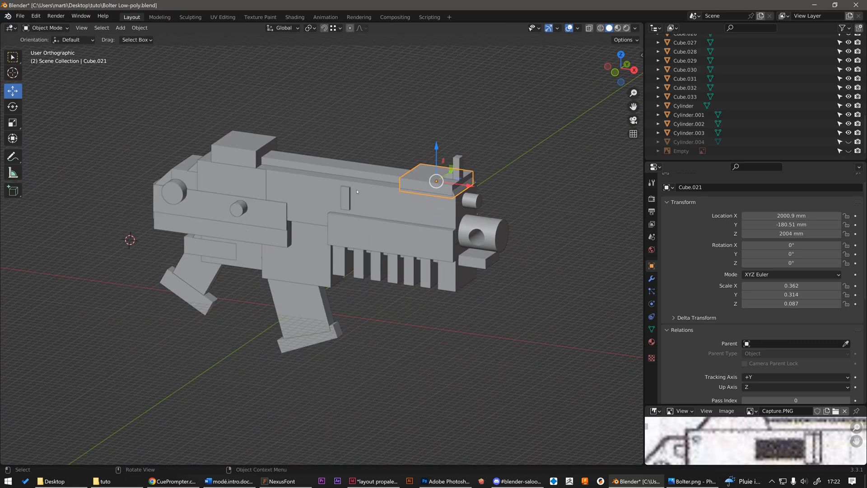
Step: Select the long main body block, enter its Edit Mode and return to Object Mode
left_click(357, 192)
key("Tab")
key("Tab")
scroll(238, 165, "up", 3)
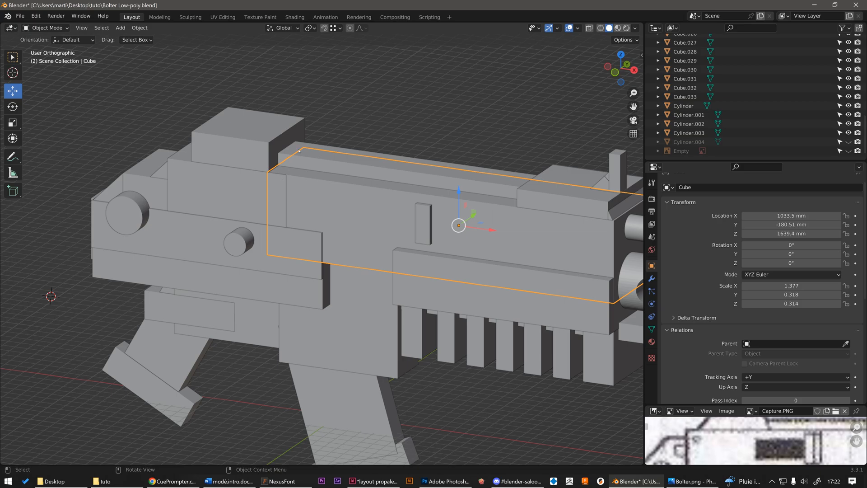
middle_click_drag(251, 118, 274, 122)
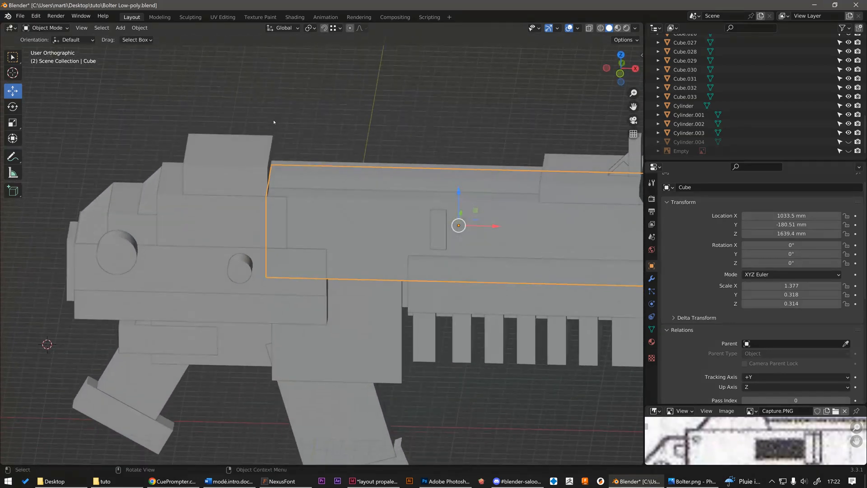
Step: Select the top block on the rear body again and enter Edit Mode on it
left_click(242, 154)
middle_click_drag(243, 154, 222, 161)
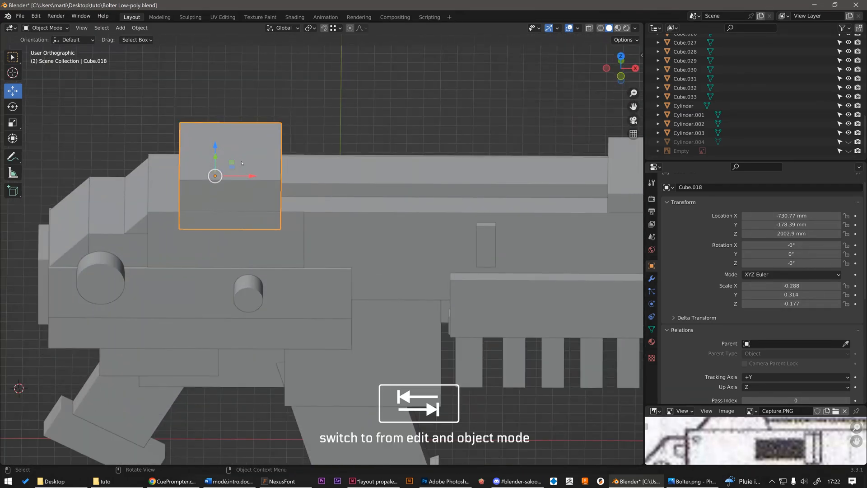
key("Tab")
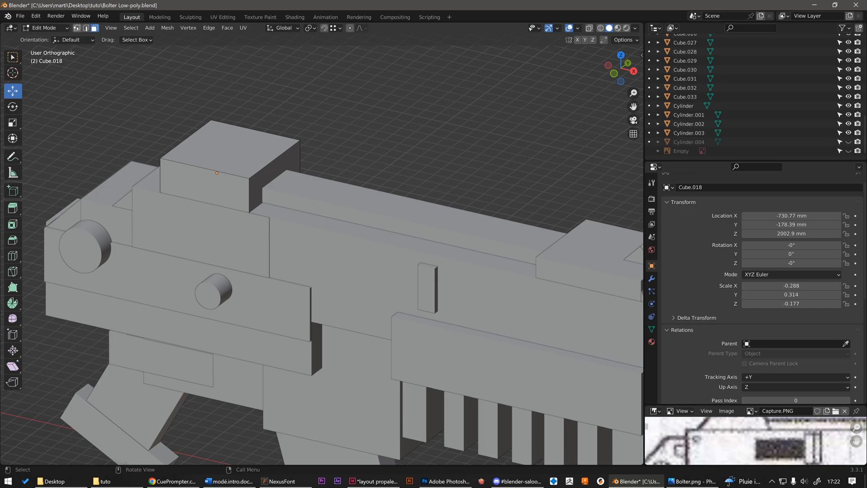
Step: Switch to vertex selection and select each of the four corners of the block's upper face in turn
left_click(77, 27)
left_click(161, 159)
left_click(212, 120)
left_click(299, 140)
left_click(248, 178)
Step: Switch to edge selection and select three edges of the block's upper face one after another
left_click(86, 28)
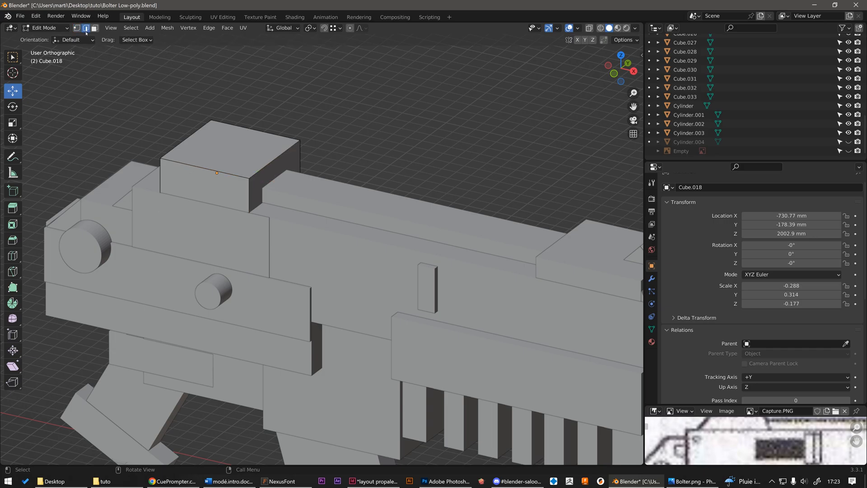
left_click(191, 134)
left_click(288, 150)
left_click(257, 132)
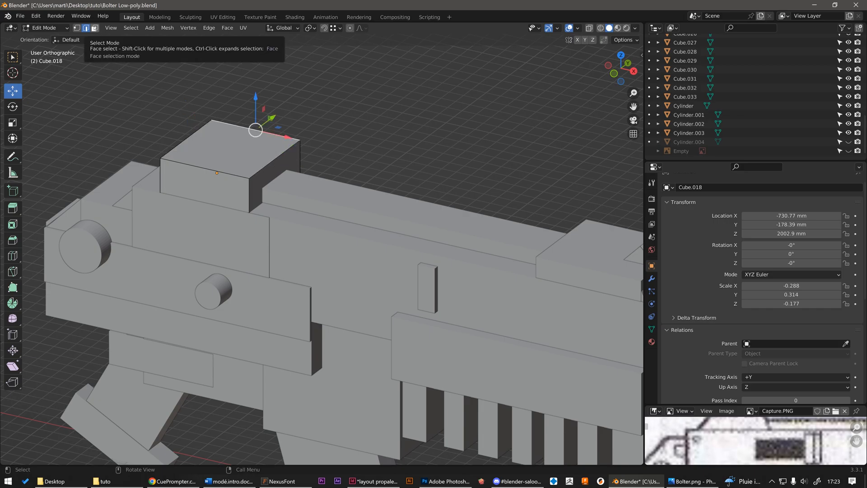
Step: Switch to face selection, try the block's upper and side faces, and leave the upper face selected
left_click(95, 28)
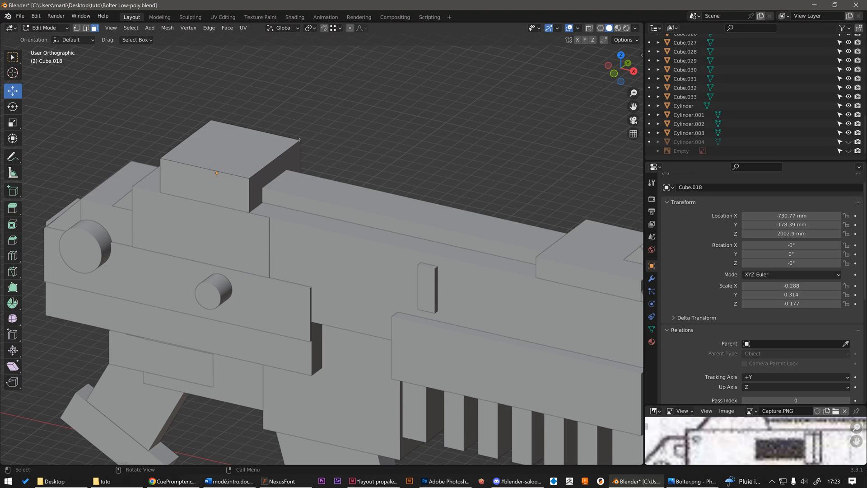
left_click(213, 147)
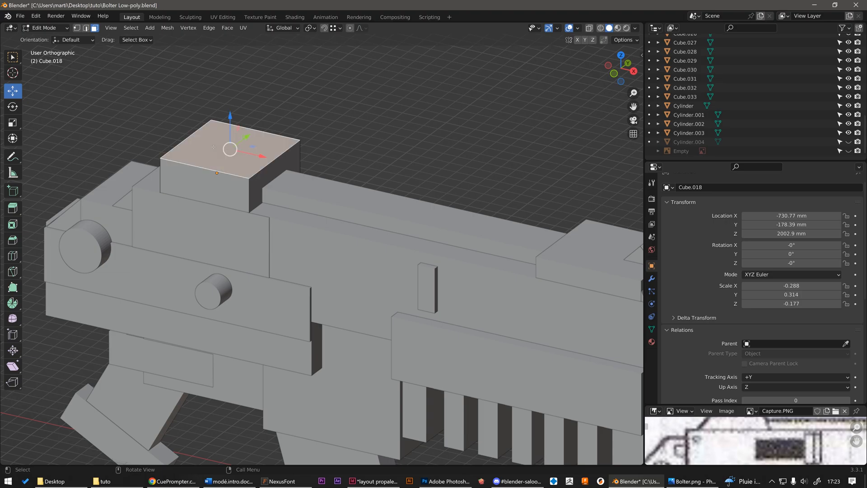
middle_click_drag(175, 140, 209, 137)
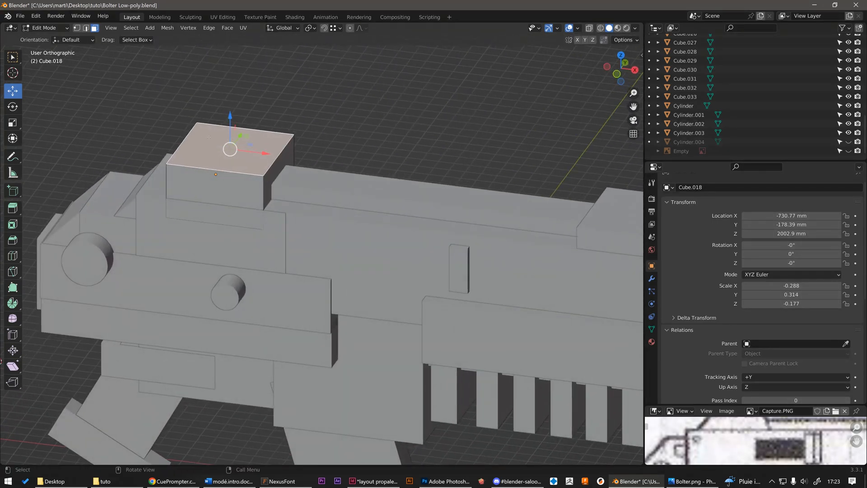
left_click(223, 178)
middle_click_drag(222, 178, 221, 154)
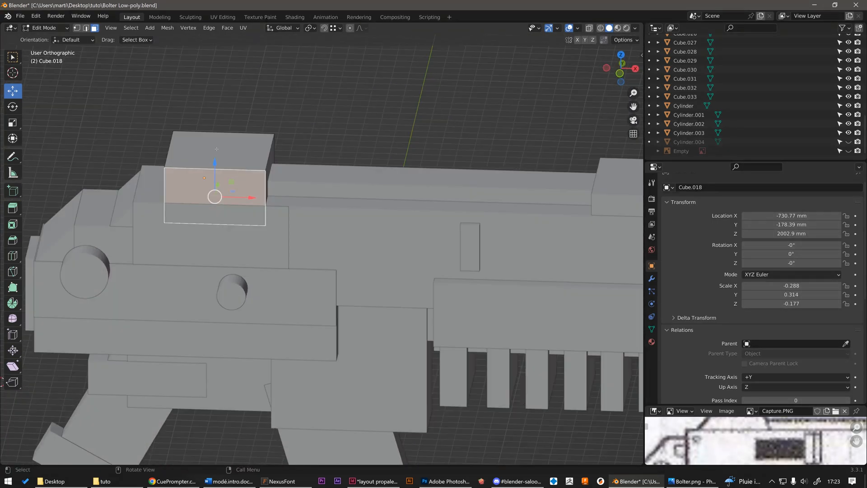
left_click(216, 149)
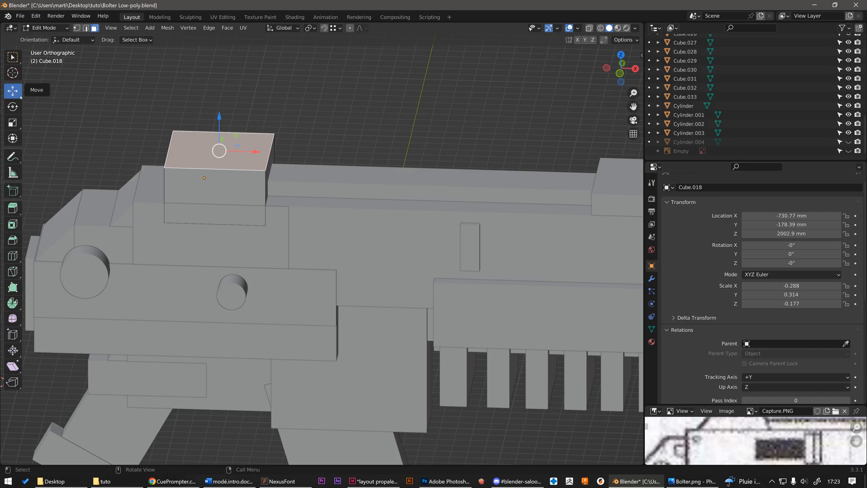
Step: Enlarge the image editor to show more of the Capture.PNG reference beside the magnified top block
middle_click_drag(167, 120, 232, 155)
scroll(255, 152, "up", 3)
middle_click_drag(173, 138, 266, 142)
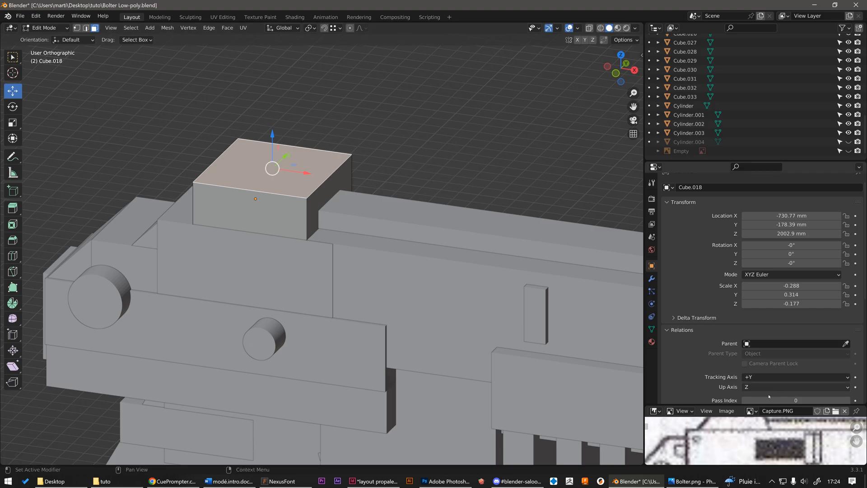
left_click_drag(760, 405, 760, 247)
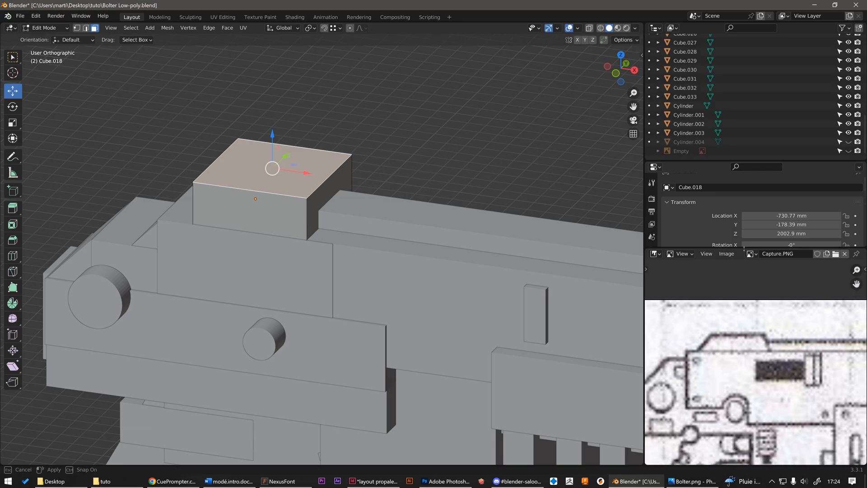
Step: Switch to vertex selection and select both muzzle-side corners of the top block's upper face
scroll(717, 326, "up", 4)
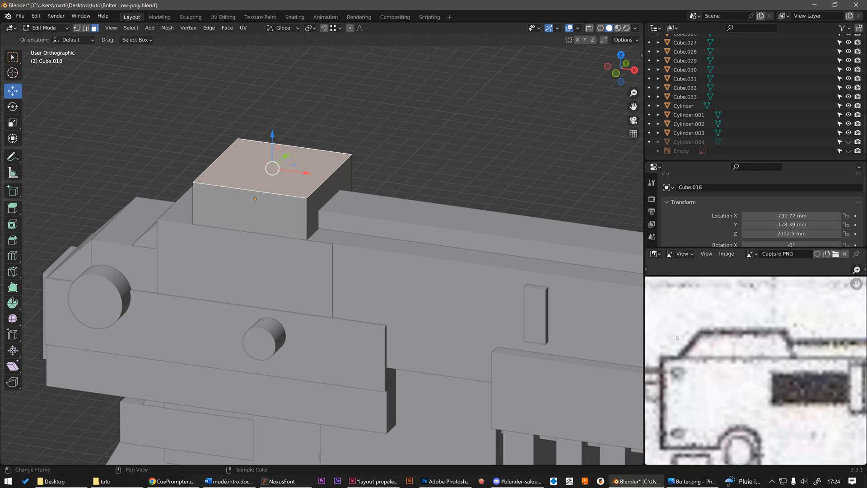
scroll(334, 173, "up", 1)
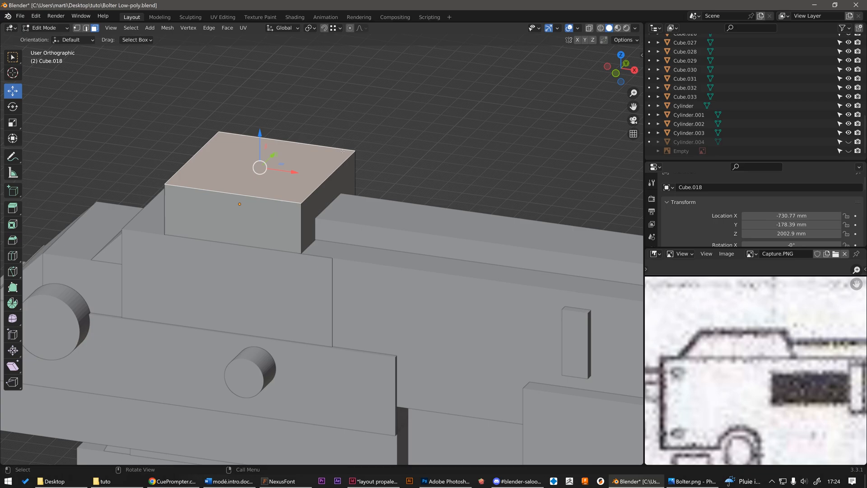
key("1")
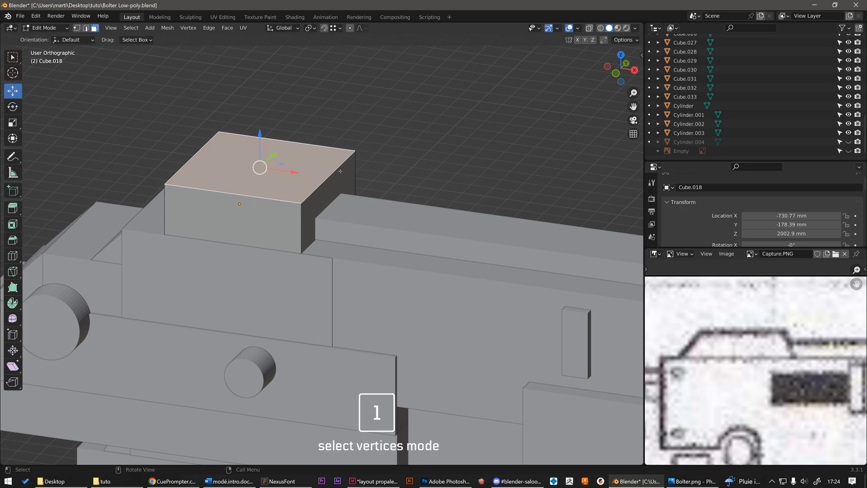
key("1")
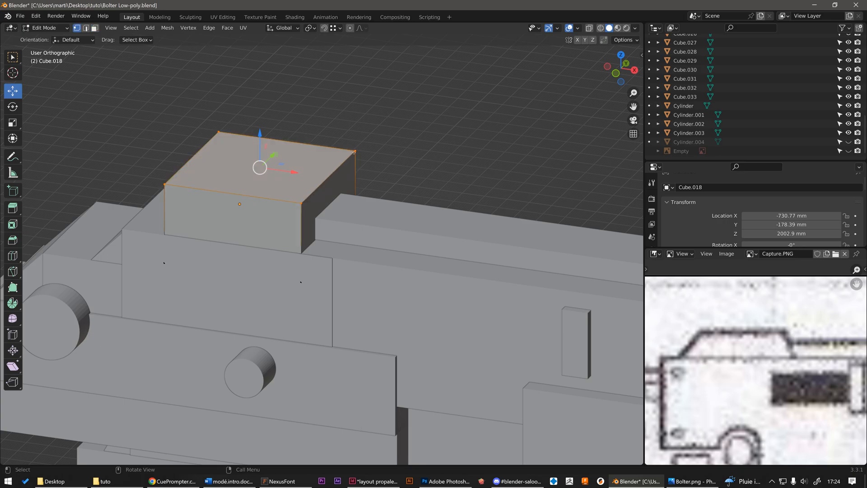
middle_click_drag(353, 154, 348, 143)
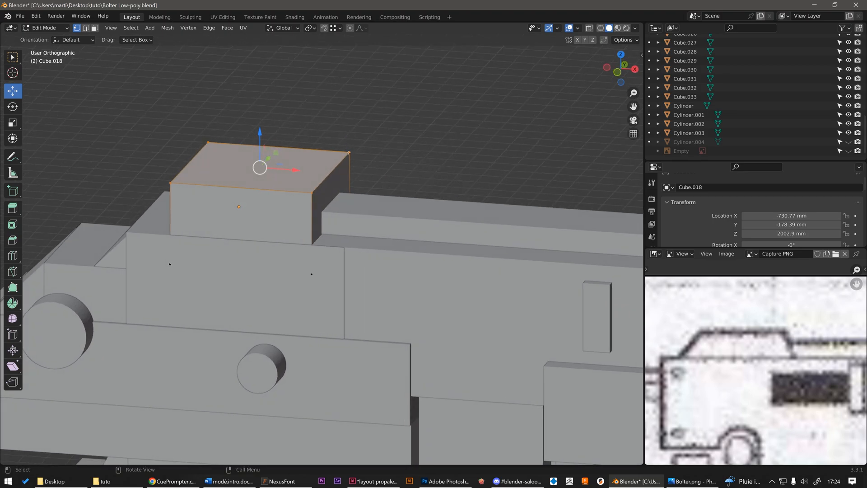
left_click(350, 152)
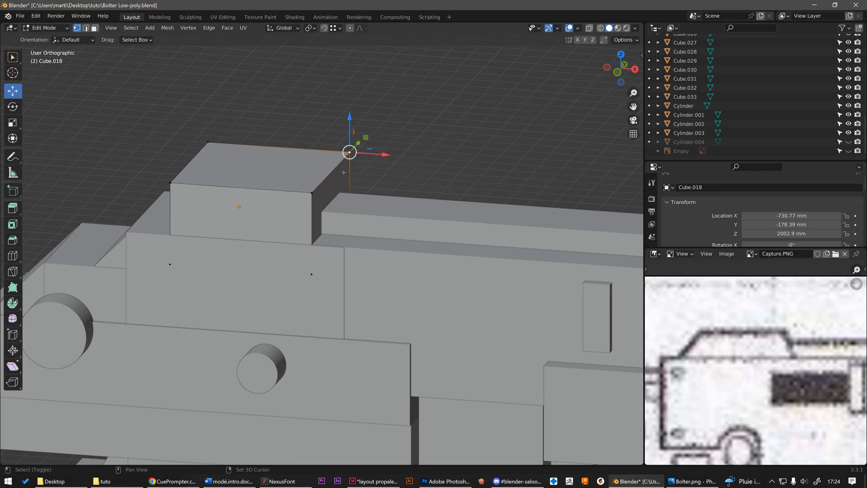
left_click(312, 193, "shift")
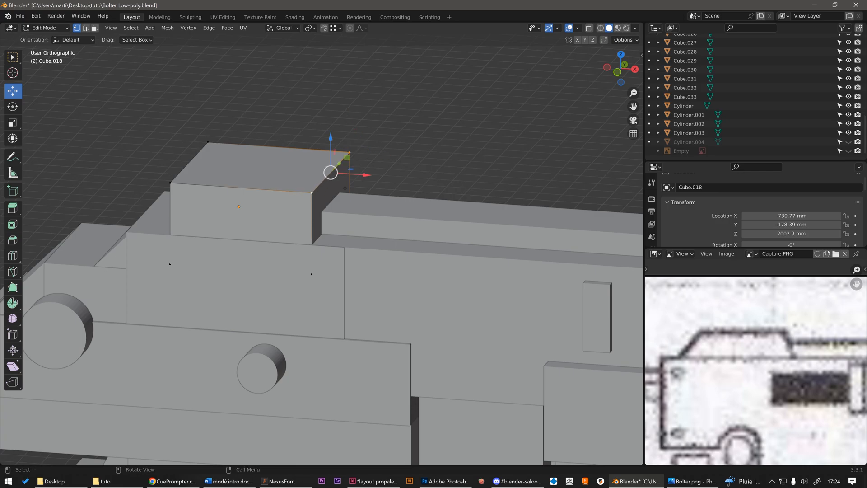
left_click_drag(388, 123, 287, 207)
middle_click_drag(286, 207, 291, 168)
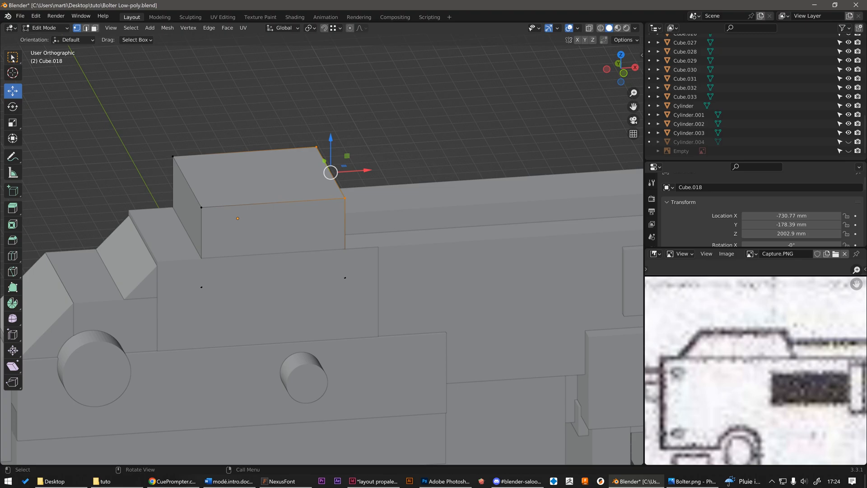
middle_click_drag(257, 99, 294, 116)
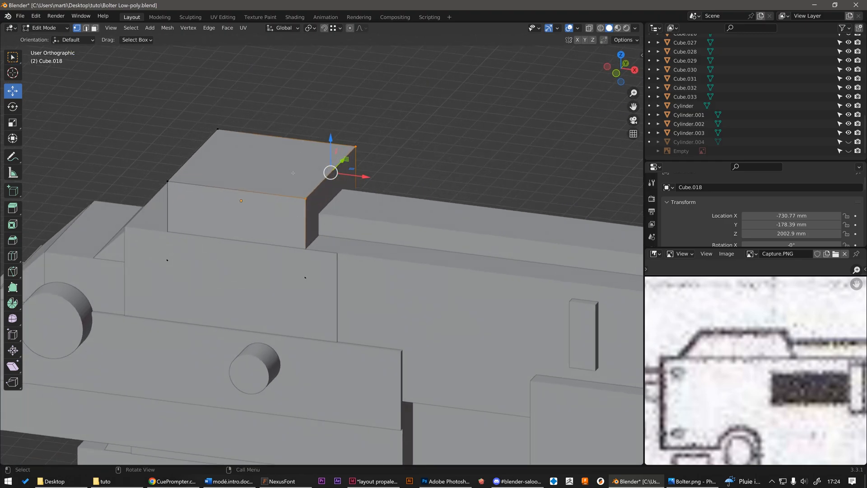
middle_click_drag(284, 153, 291, 163)
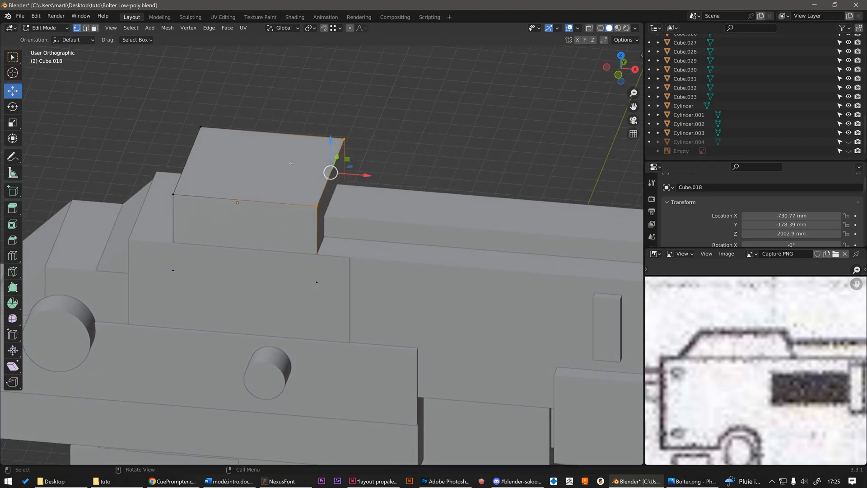
left_click_drag(368, 115, 294, 219)
middle_click_drag(294, 219, 302, 202)
left_click_drag(361, 186, 324, 186)
right_click(324, 186)
middle_click_drag(324, 186, 260, 121)
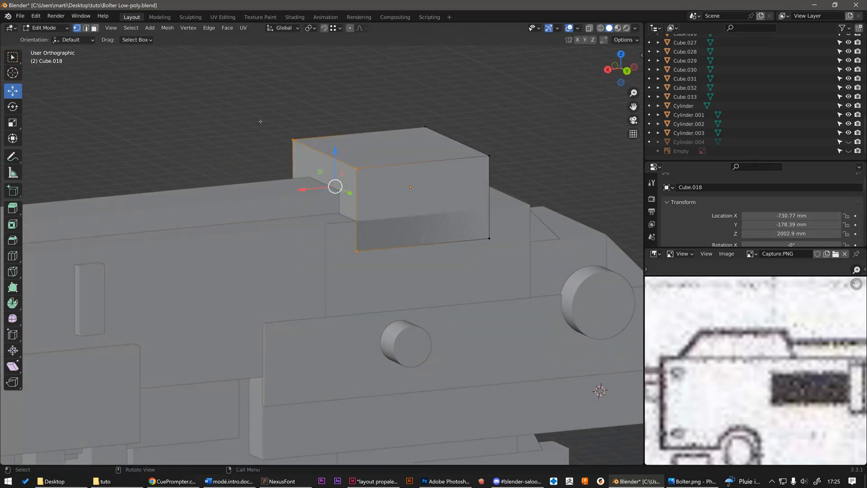
Step: Box-select the block's two upper muzzle-side vertices and move them -212.6 mm along X to slope that end
left_click_drag(261, 121, 371, 175)
middle_click_drag(371, 174, 343, 154)
key("g")
key("x")
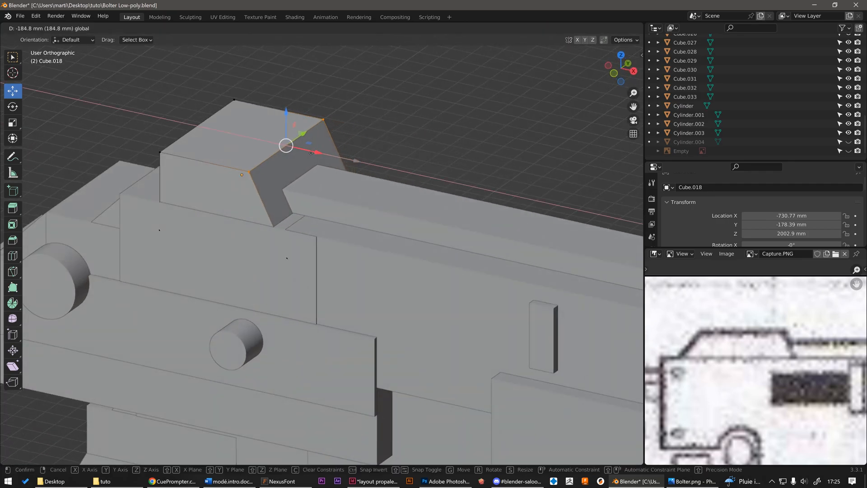
left_click(308, 154)
middle_click_drag(315, 147, 264, 130)
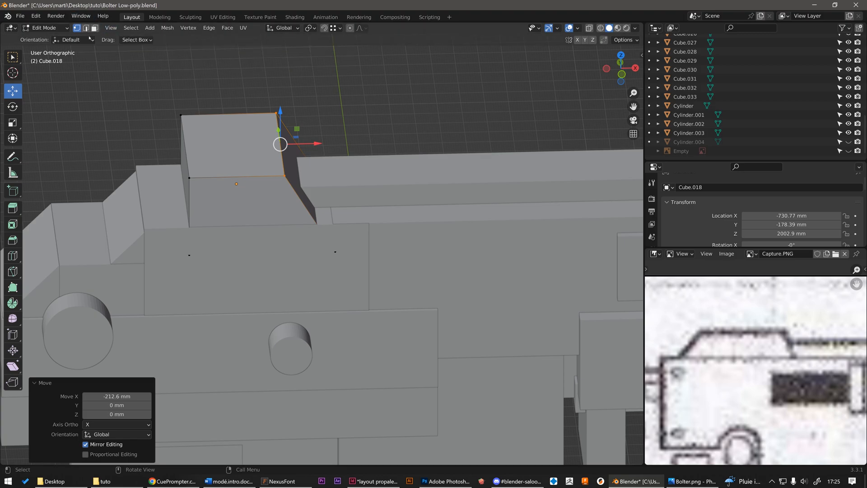
Step: Switch to edge selection and slide the upper stock-side edge of the block along X towards the muzzle to slope that end
left_click_drag(169, 96, 262, 170)
right_click(262, 170)
middle_click_drag(262, 169, 267, 156)
left_click(180, 123)
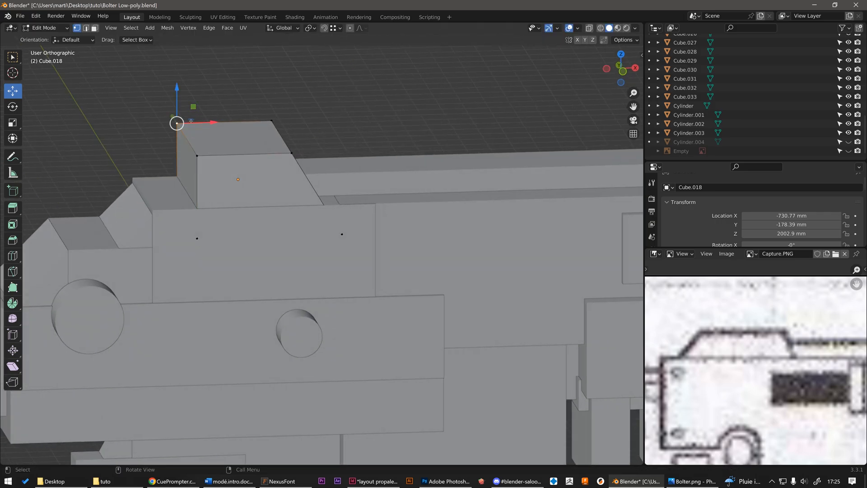
key("2")
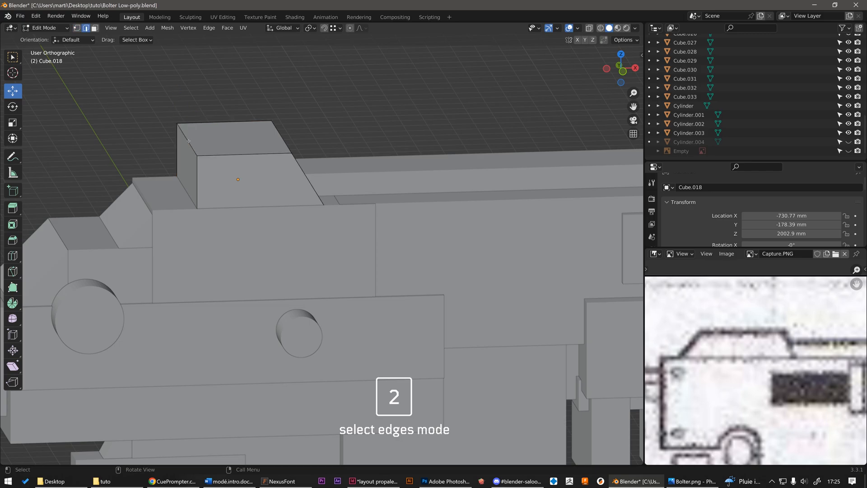
left_click(188, 140)
middle_click_drag(194, 145, 168, 124)
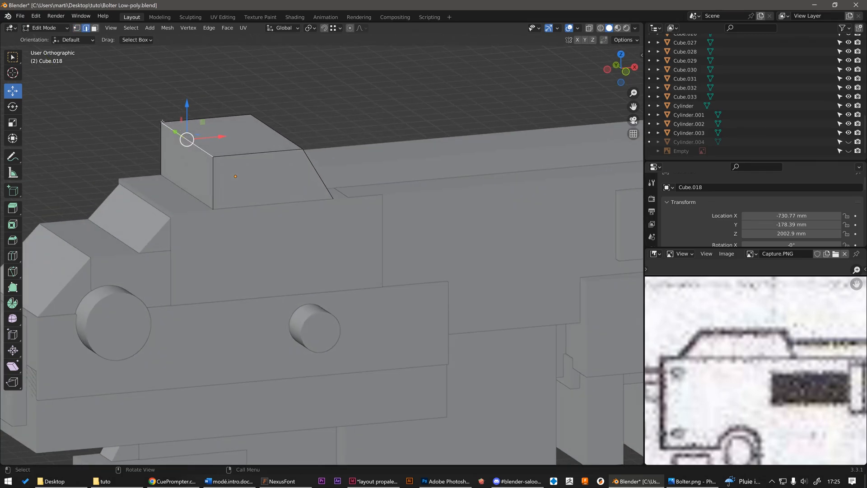
middle_click_drag(218, 141, 219, 138)
left_click_drag(220, 137, 285, 140)
middle_click_drag(284, 140, 267, 121)
Step: Select the block's upper muzzle-side edge and move it -45.404 mm along X
left_click(280, 133)
left_click_drag(296, 137, 287, 140)
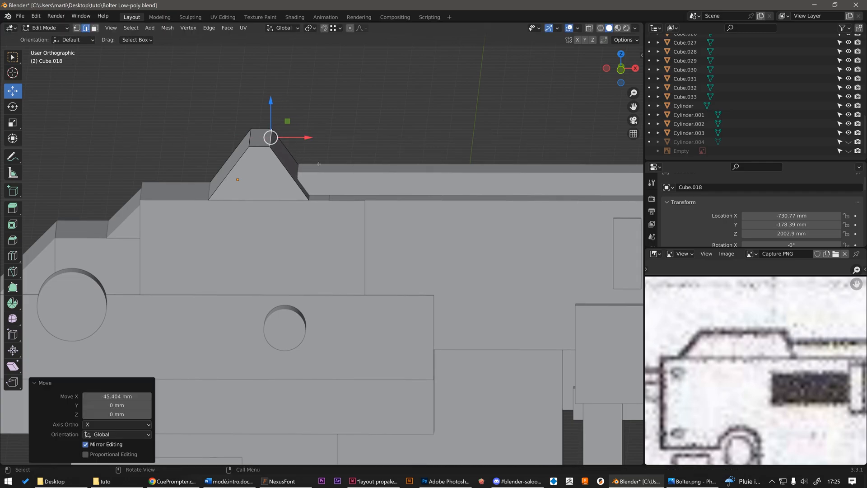
middle_click_drag(329, 145, 276, 155)
scroll(276, 154, "up", 2)
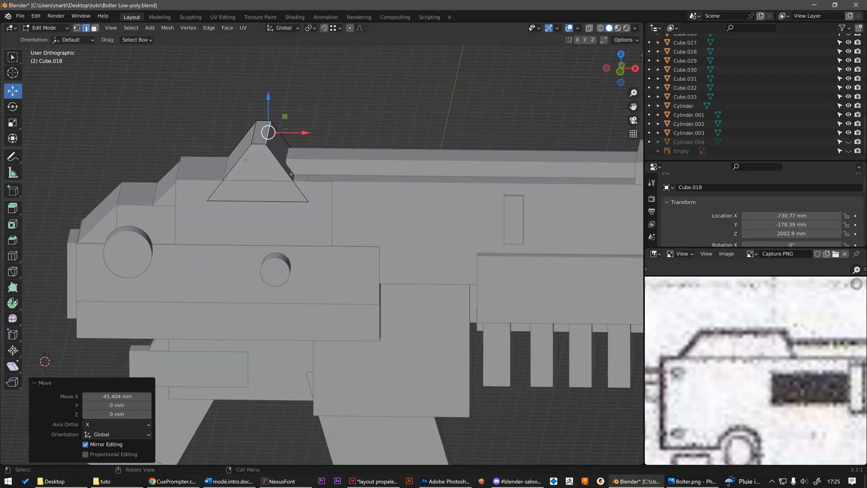
middle_click_drag(285, 117, 279, 163)
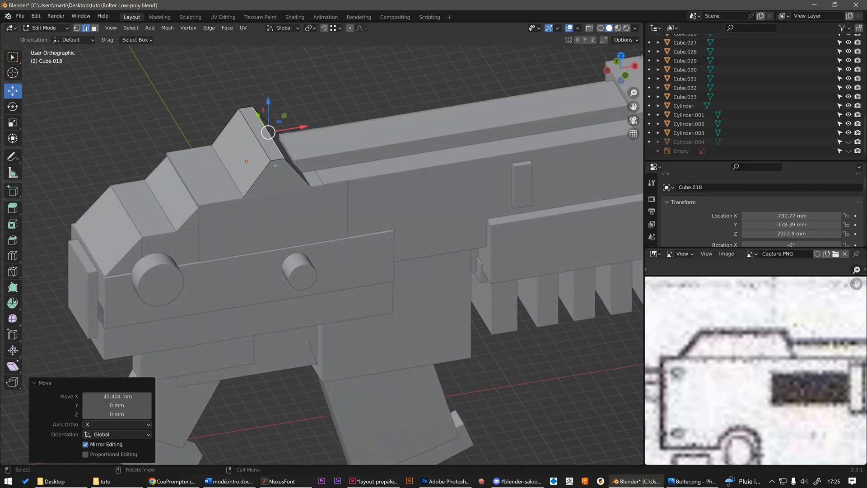
middle_click_drag(292, 133, 268, 131)
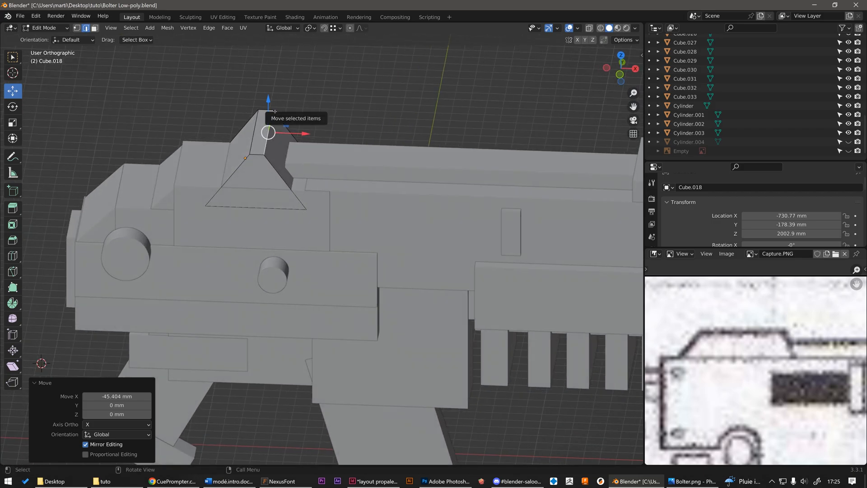
Step: Toggle the transparent display on and off, and cycle through face, vertex and edge selection on the block
key("alt+z")
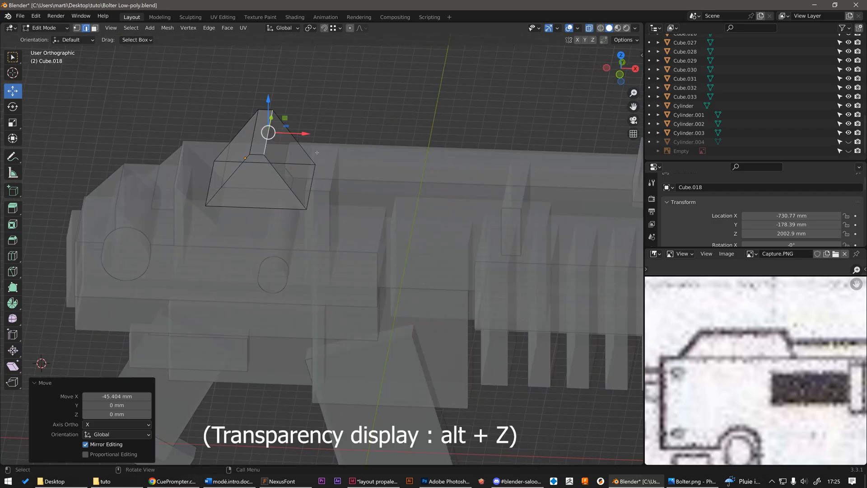
key("alt+z")
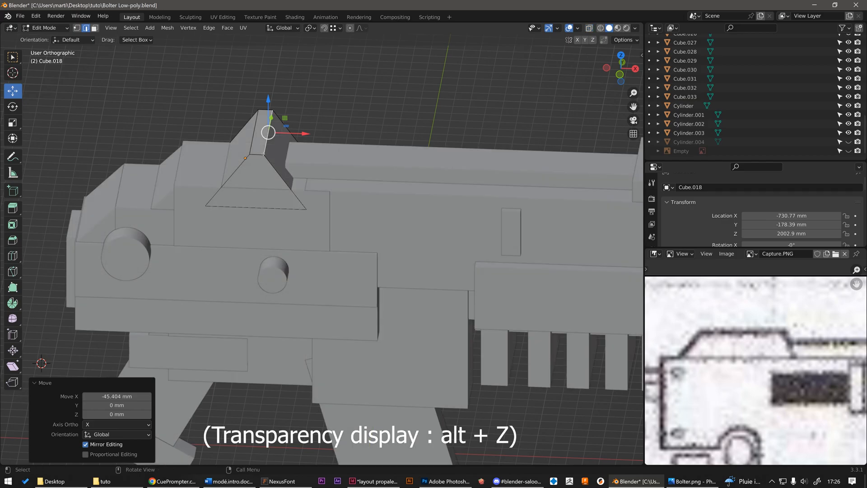
key("3")
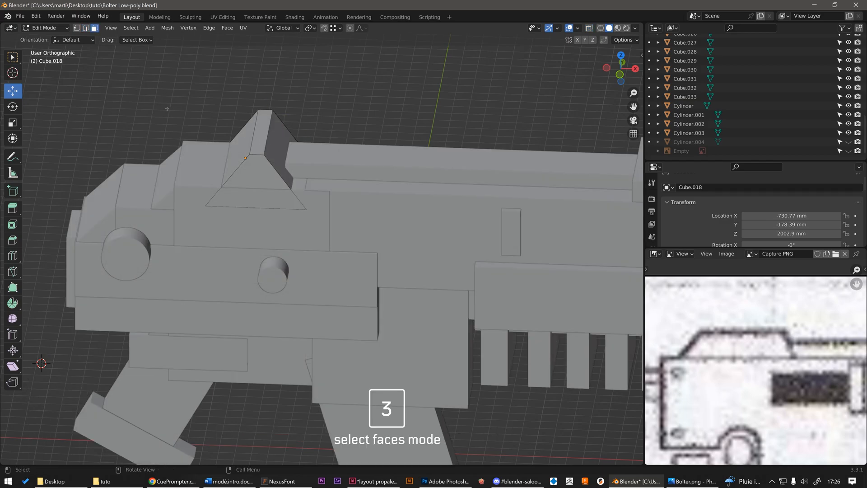
key("1")
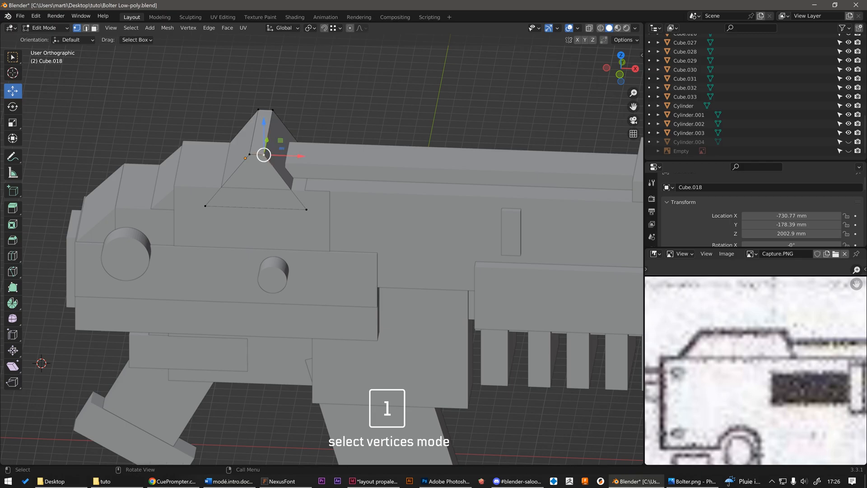
key("2")
left_click(266, 142)
Step: Switch to face selection and move the block's sloped muzzle-side face 585.74 mm along X
key("3")
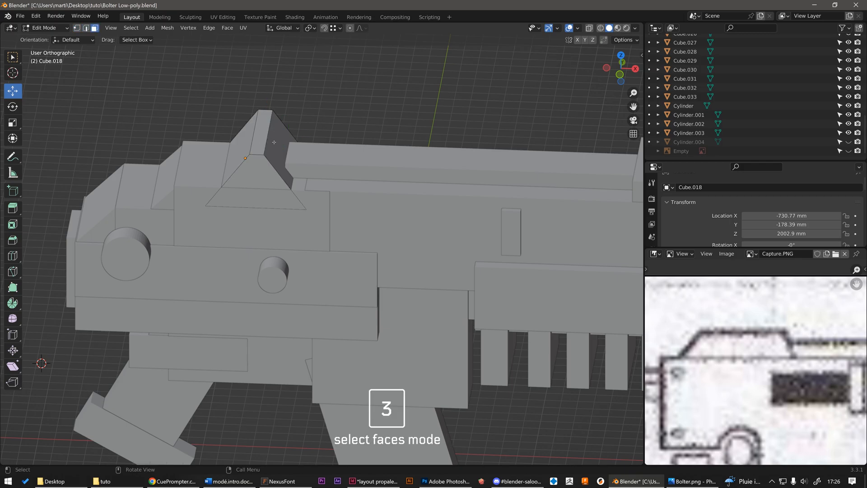
left_click(272, 149)
middle_click_drag(276, 143, 318, 160)
key("alt+z")
key("alt+z")
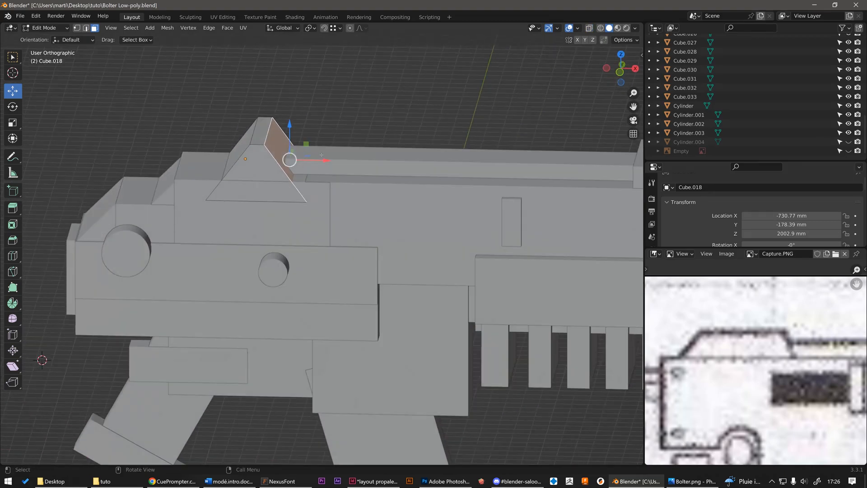
key("g")
key("x")
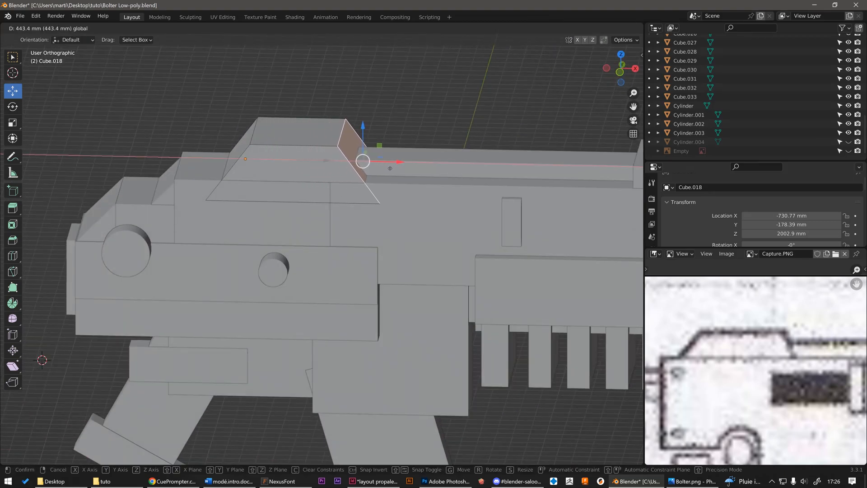
left_click(414, 171)
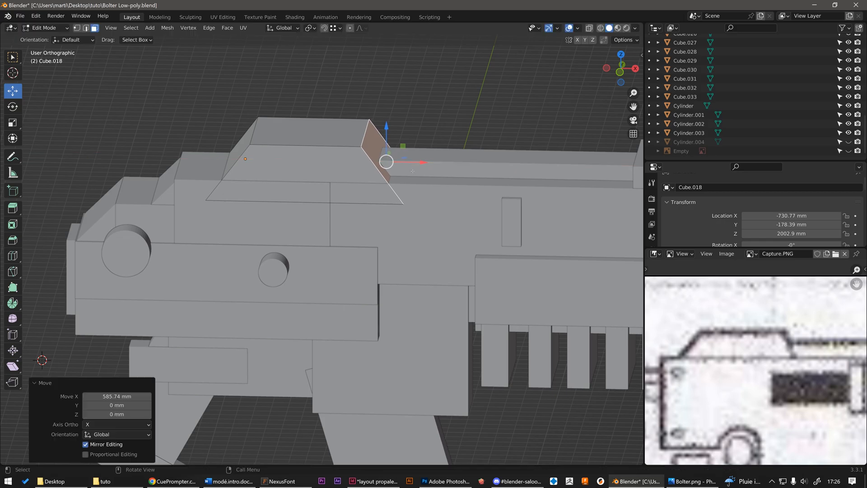
Step: Move the block's sloped stock-side face -133.6 mm along X
key("ctrl+z")
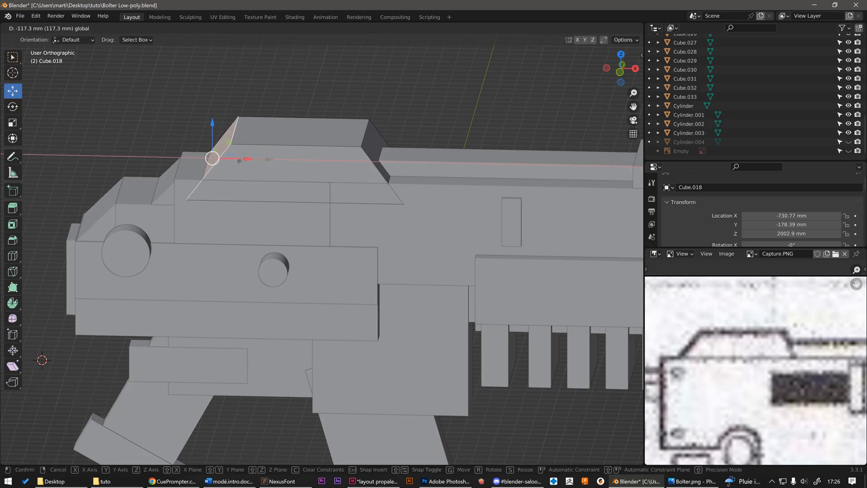
left_click(239, 159)
middle_click_drag(239, 159, 328, 155)
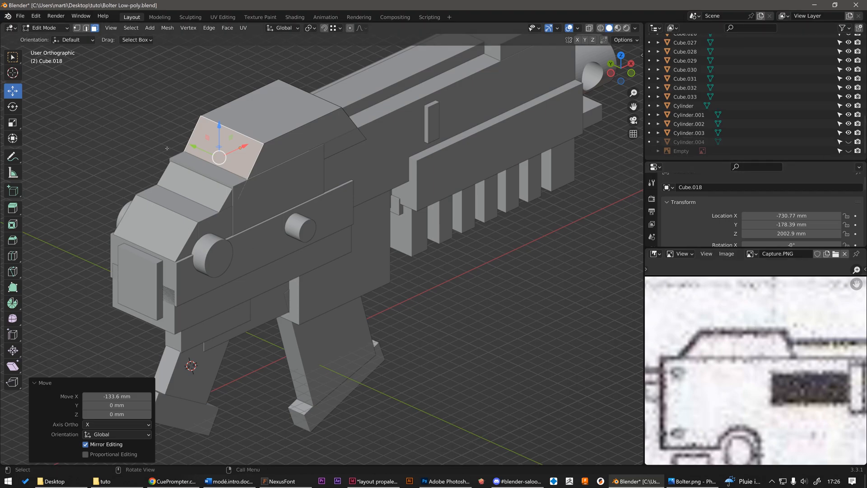
Step: Try rotating the block's upper face with the Rotate tool, undo the rotation and reselect the face
left_click(18, 108)
key("ctrl+z")
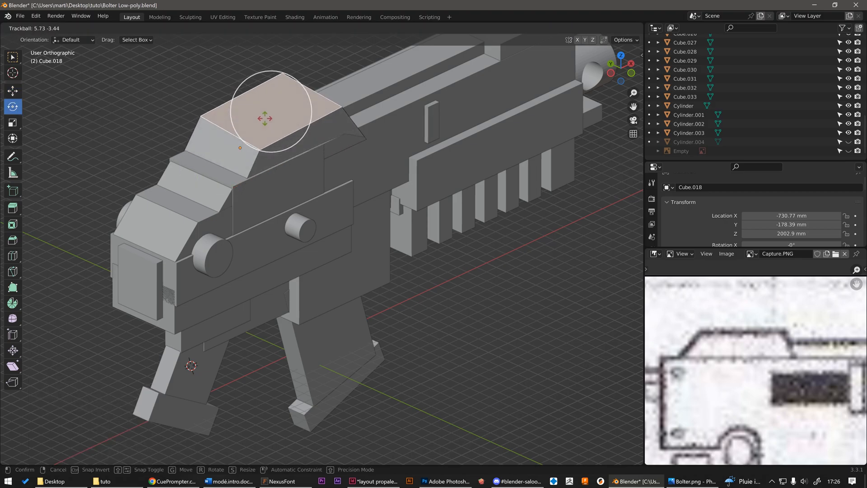
middle_click_drag(266, 115, 318, 109)
left_click(333, 138)
left_click(274, 126)
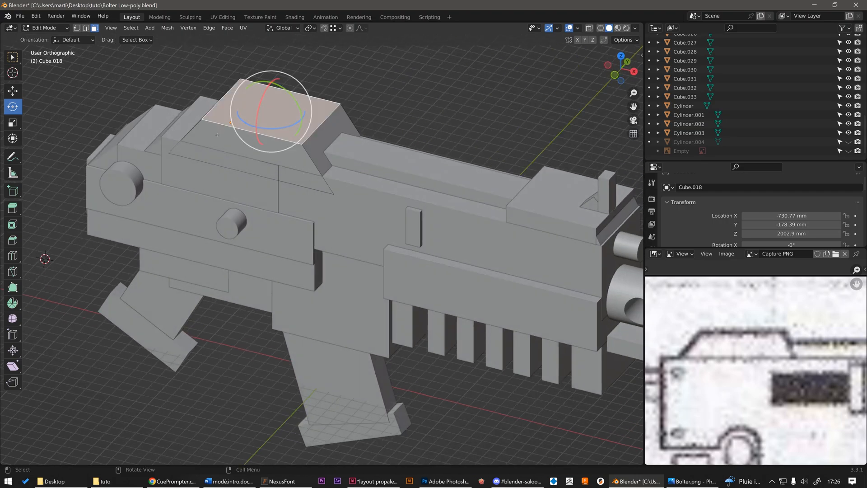
Step: Cycle through vertex, edge and face selection, picking a corner, an edge and the side face of the block
middle_click_drag(217, 134, 240, 125)
key("1")
left_click(158, 108)
left_click(207, 147)
key("2")
left_click(226, 142)
key("3")
left_click(233, 132)
middle_click_drag(233, 132, 312, 137)
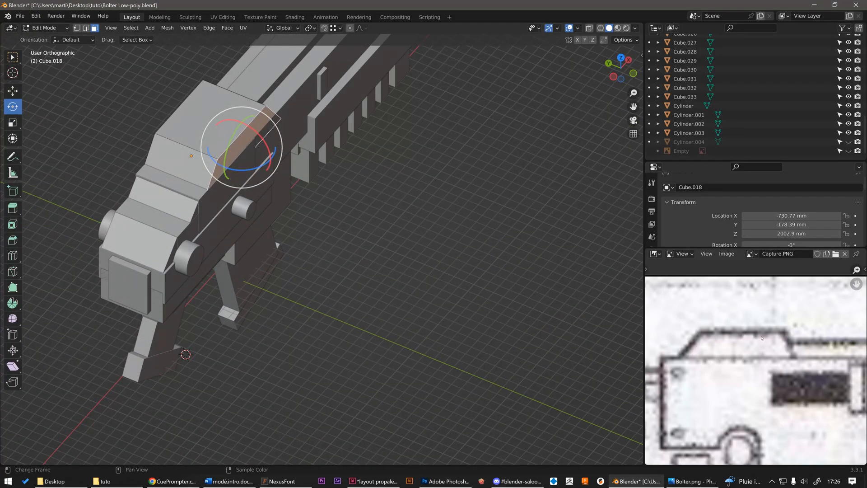
middle_click_drag(276, 246, 316, 316)
Step: Try moving the block's side faces inward along Y with the Move tool, and undo the moves
left_click(13, 90)
left_click_drag(225, 144, 202, 143)
middle_click_drag(201, 143, 223, 143)
left_click(158, 159)
left_click_drag(143, 160, 178, 155)
key("ctrl+z")
key("ctrl+z")
key("ctrl+z")
left_click(216, 118)
middle_click_drag(216, 119, 252, 132)
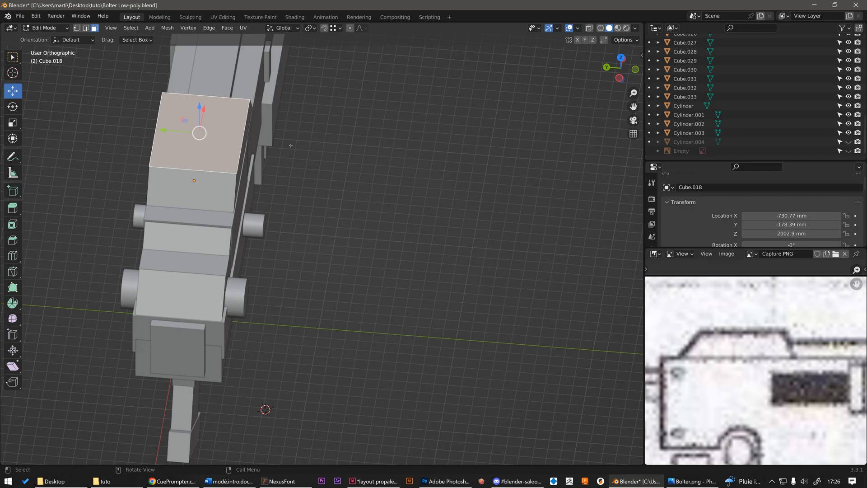
key("s")
key("y")
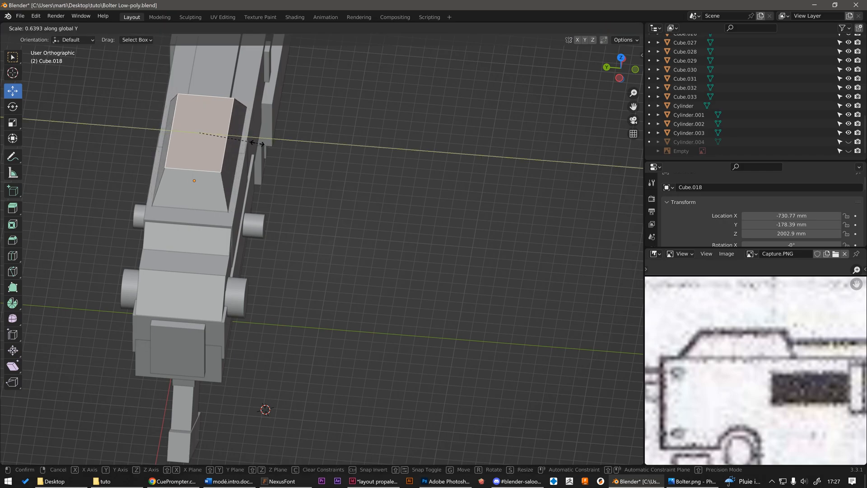
right_click(230, 143)
Step: Scale the top block's two opposite side faces together along Y to 0.538, and clear the selection
middle_click_drag(214, 155, 246, 146)
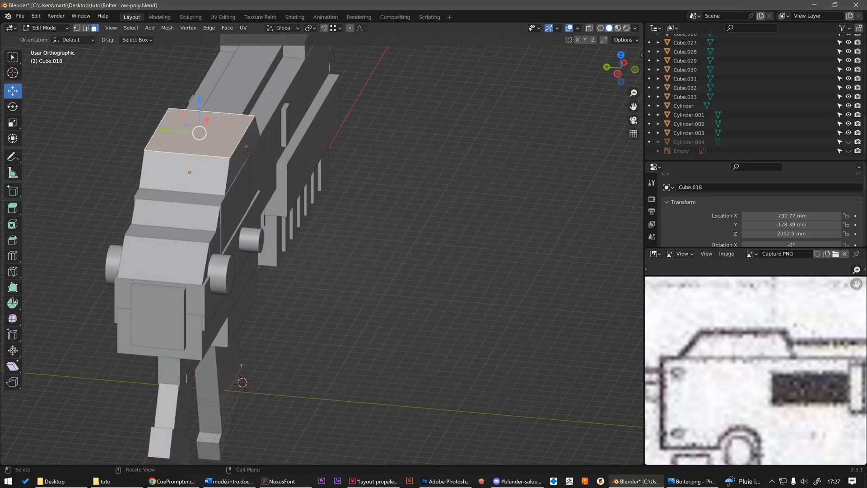
left_click(244, 152)
middle_click_drag(244, 152, 298, 172)
left_click(170, 179, "shift")
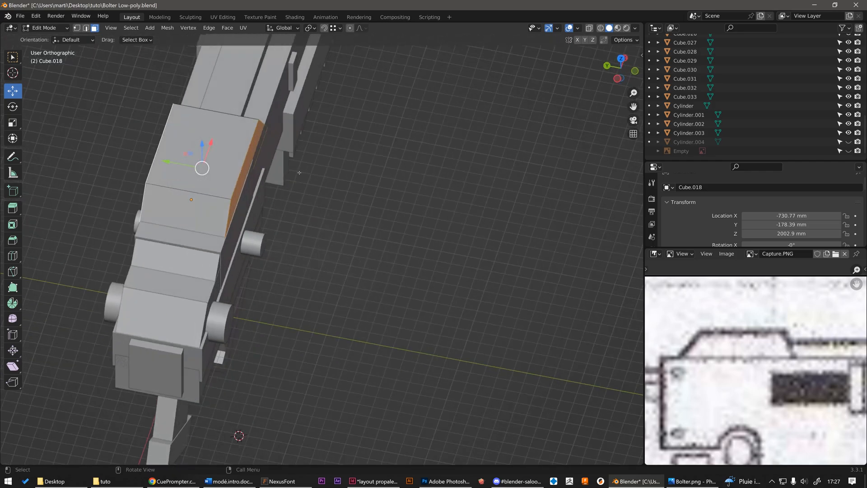
key("s")
key("y")
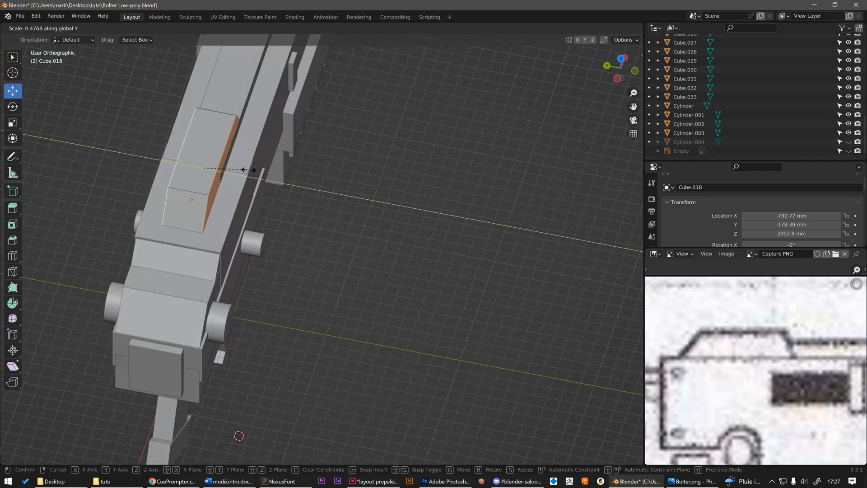
left_click(251, 170)
middle_click_drag(251, 171, 203, 165)
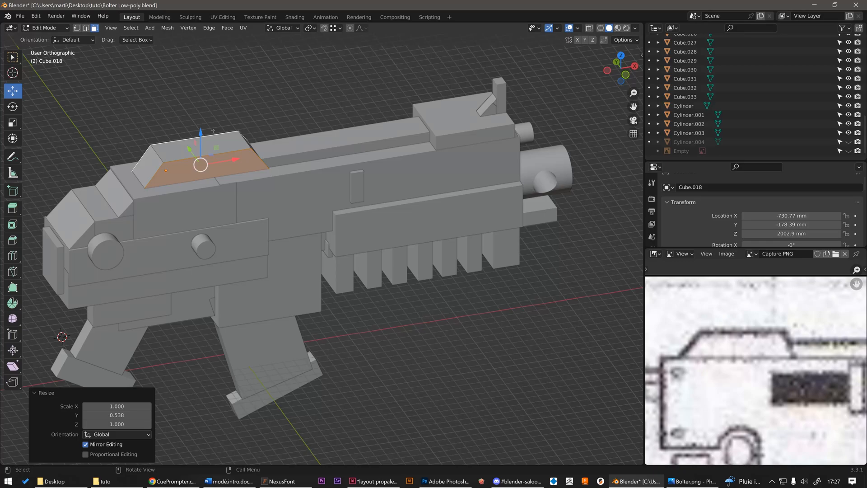
key("alt+a")
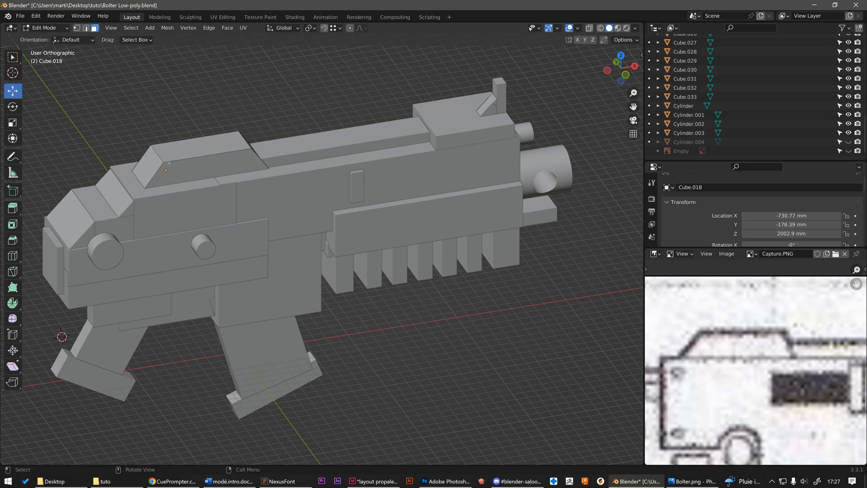
Step: Inspect the tapered top block from the muzzle side, and leave Edit Mode with nothing selected
middle_click_drag(187, 159, 138, 138)
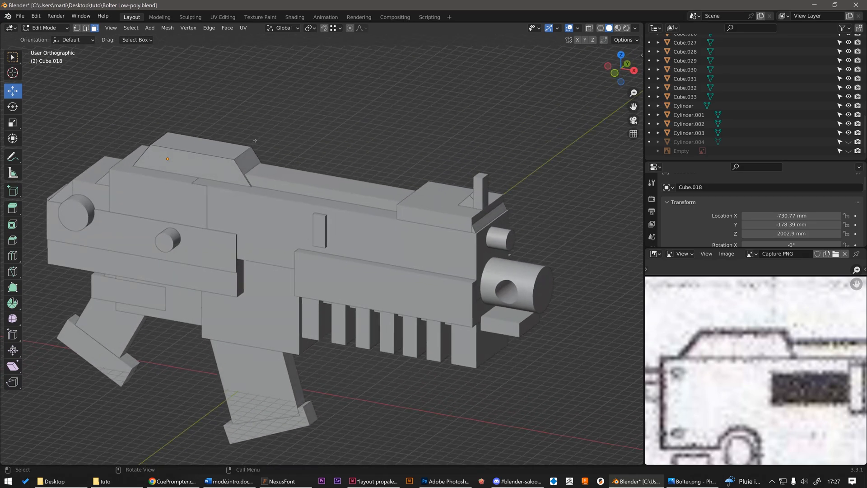
mouse_move(211, 146)
middle_mouse_down()
mouse_move(246, 147)
mouse_move(235, 149)
mouse_move(344, 221)
middle_mouse_up()
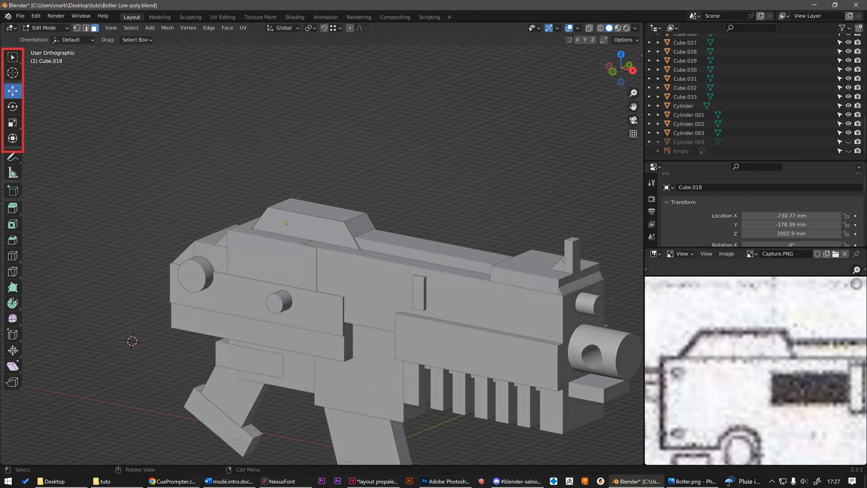
scroll(340, 229, "up", 1)
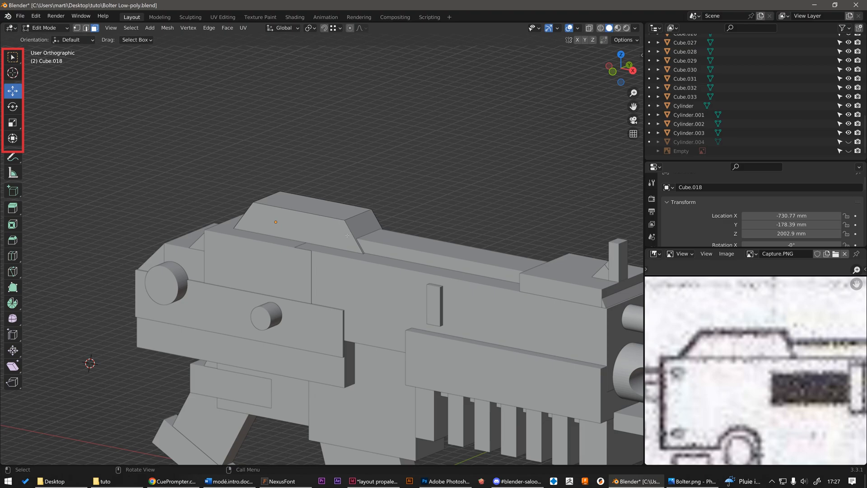
scroll(346, 235, "down", 3)
scroll(315, 230, "up", 2)
mouse_move(321, 234)
middle_mouse_down()
mouse_move(360, 240)
mouse_move(333, 233)
middle_mouse_up()
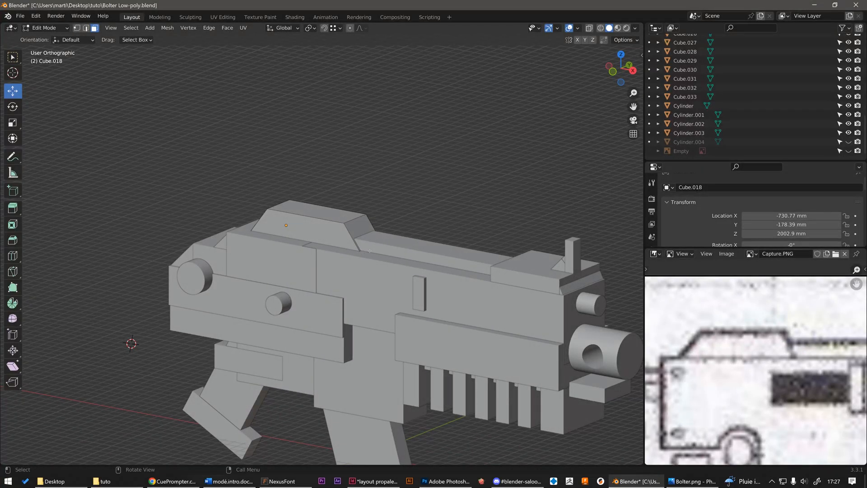
scroll(416, 234, "down", 2)
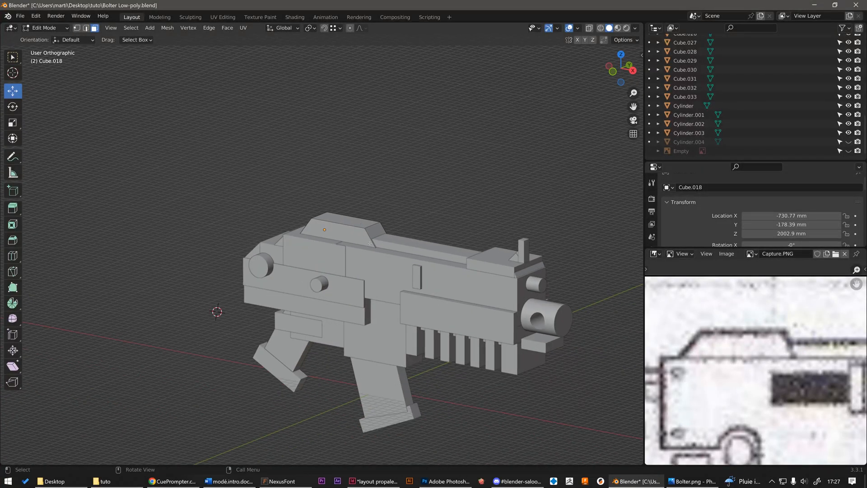
key("Tab")
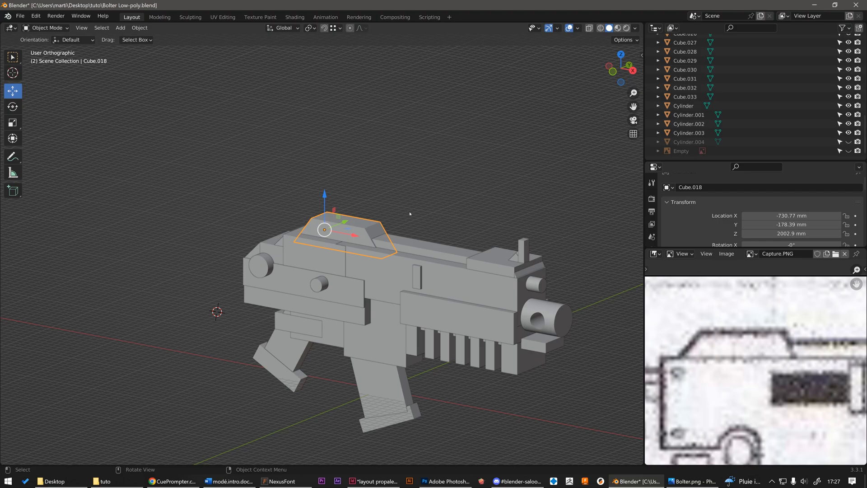
key("alt+a")
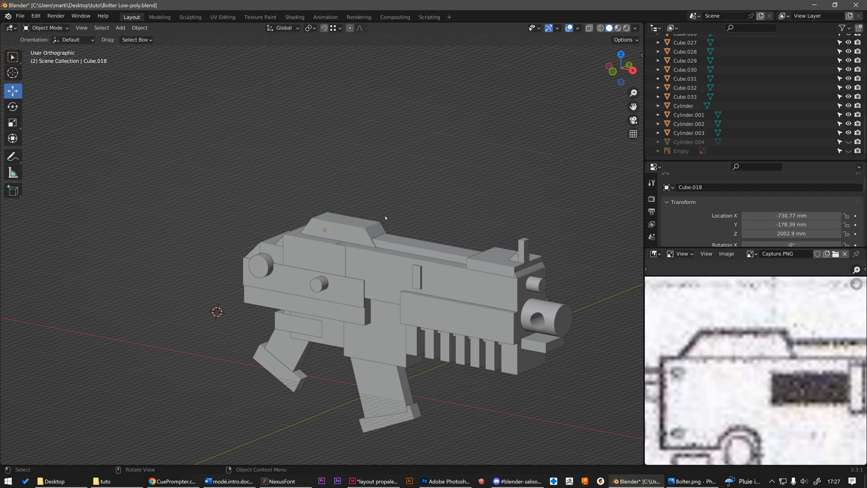
Step: Reopen the top block in Edit Mode, review the available vertex, edge and face operations, and return to Object Mode
left_click(366, 236)
key("Tab")
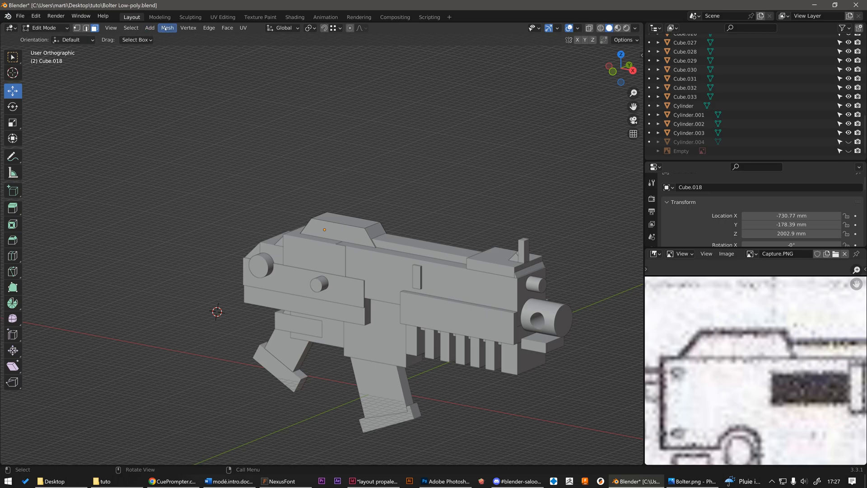
left_click(188, 28)
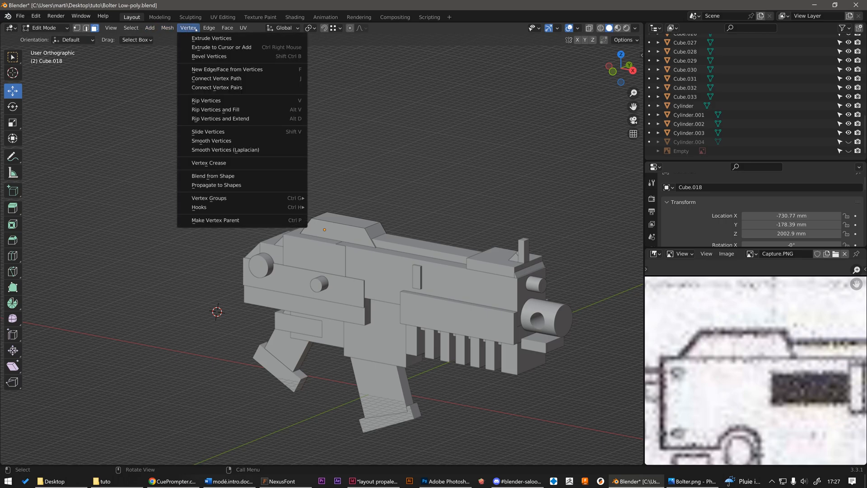
mouse_move(205, 30)
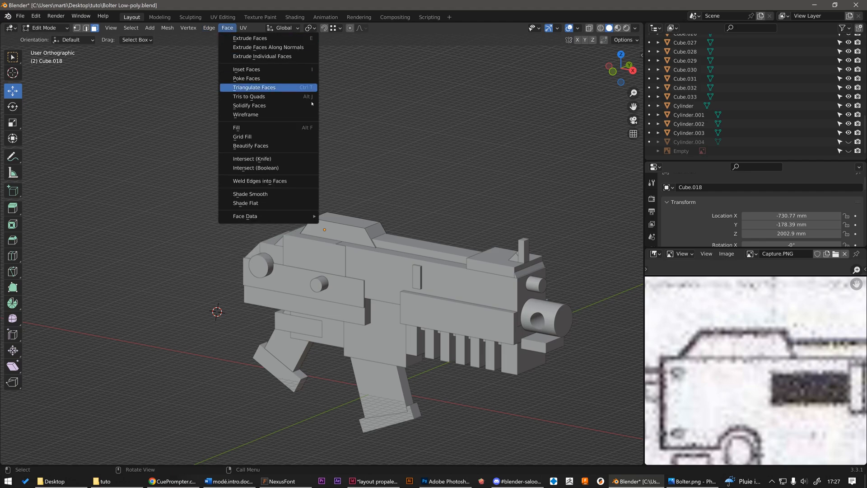
key("Tab")
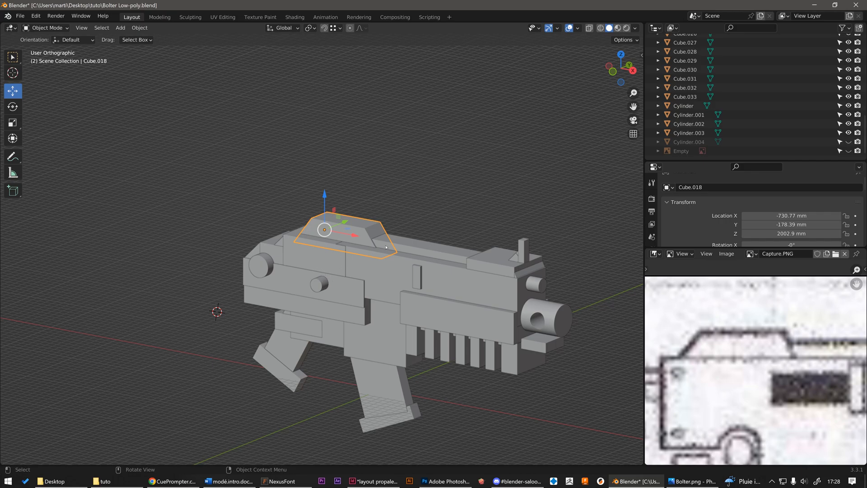
scroll(374, 233, "up", 1)
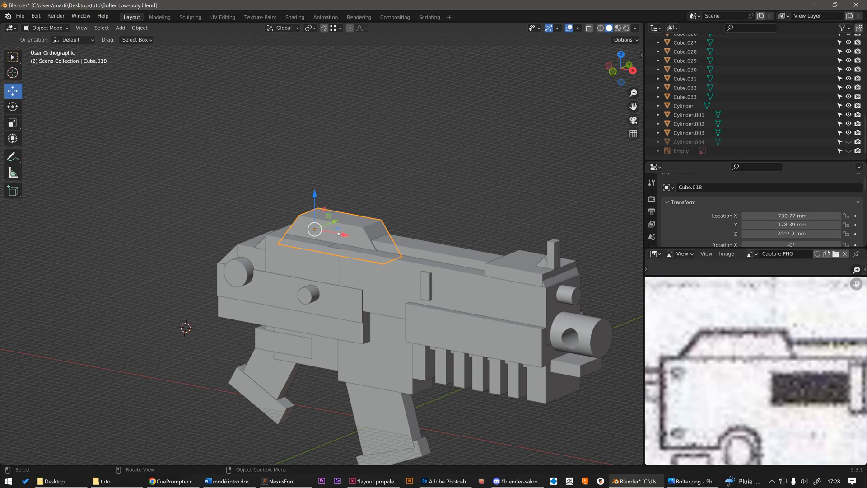
middle_click_drag(313, 247, 325, 237)
scroll(329, 235, "down", 1)
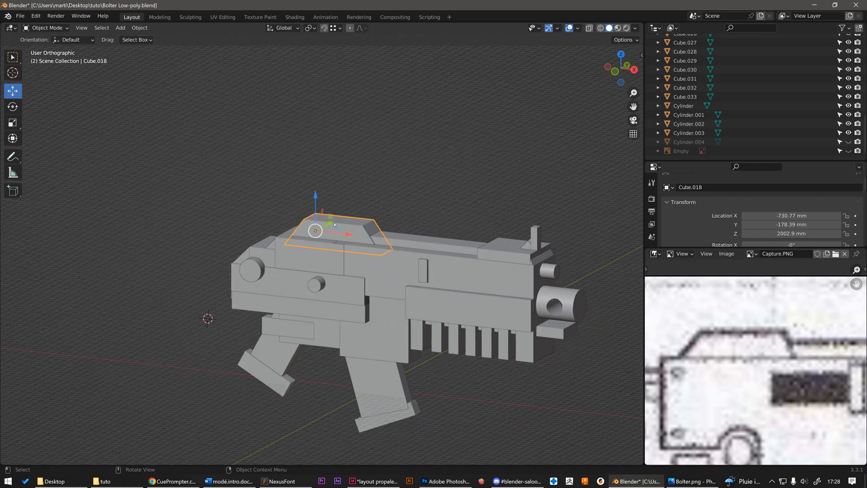
middle_click_drag(347, 231, 331, 223)
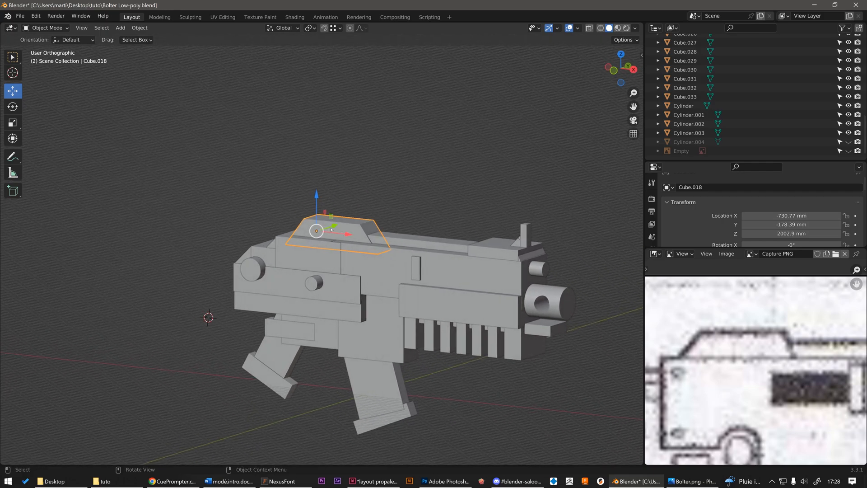